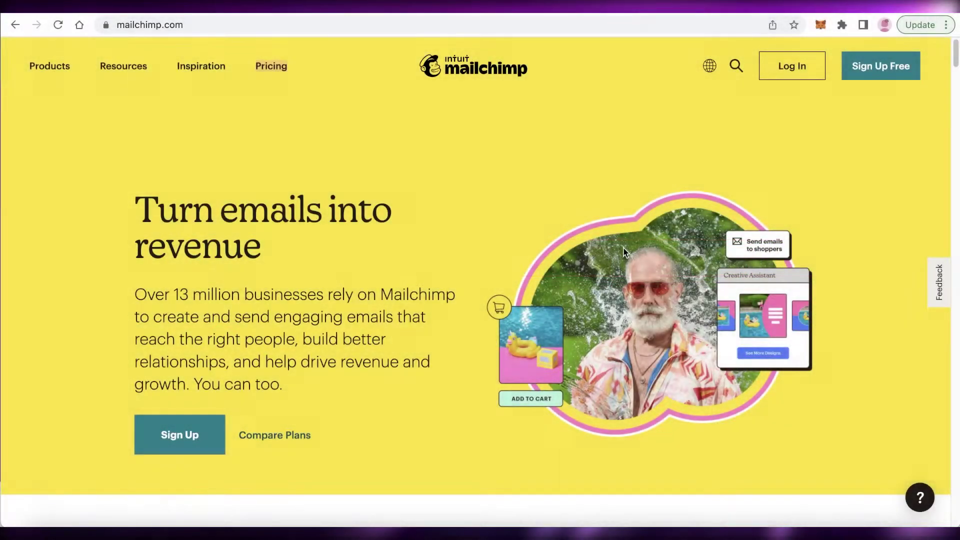
Log in to Mailchimp with the saved username and account password, keeping the session logged in
scroll(624, 252, down, 1)
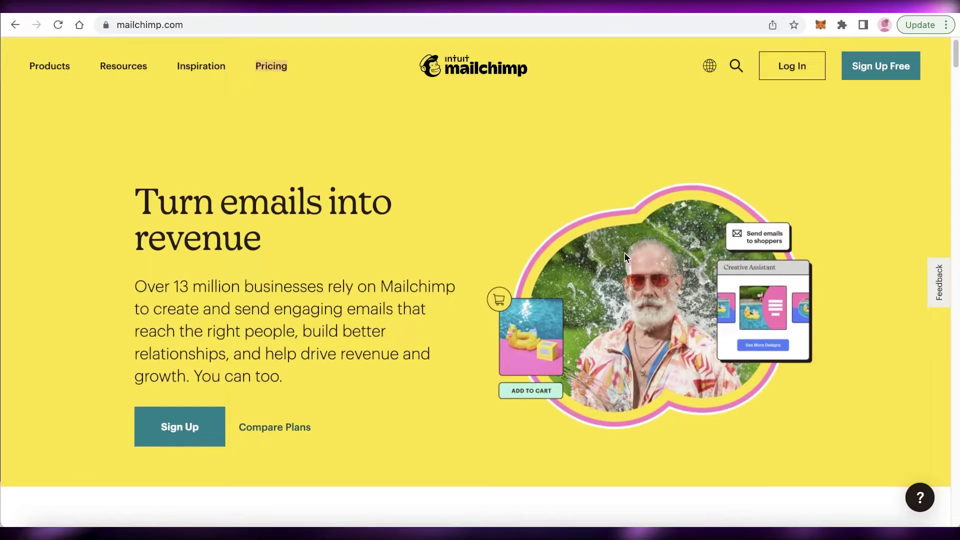
scroll(625, 253, down, 2)
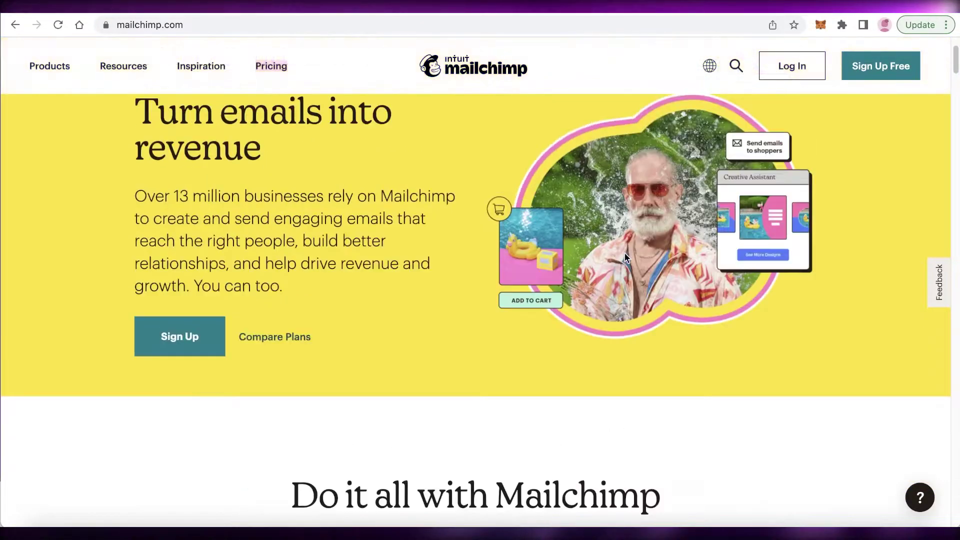
scroll(625, 253, up, 2)
scroll(625, 253, down, 8)
scroll(625, 253, up, 8)
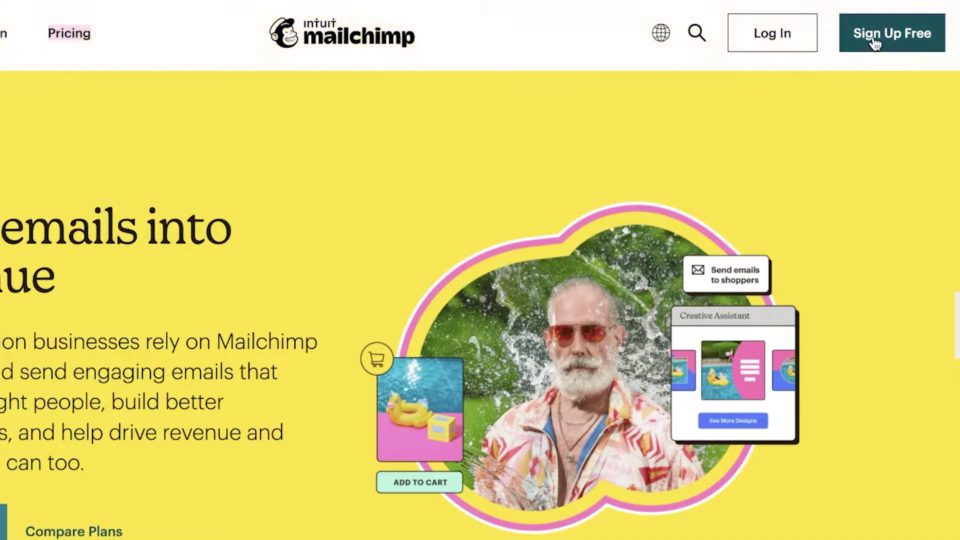
click(875, 44)
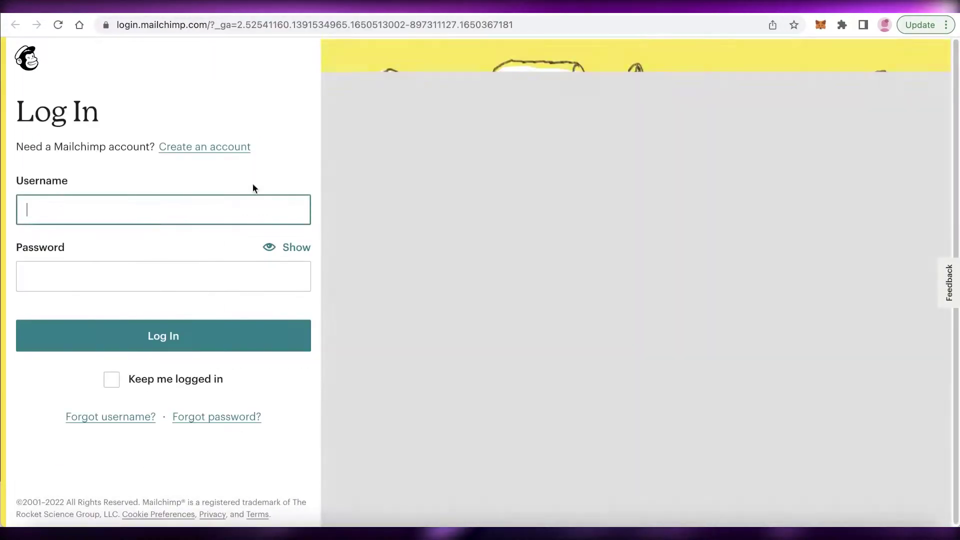
click(150, 200)
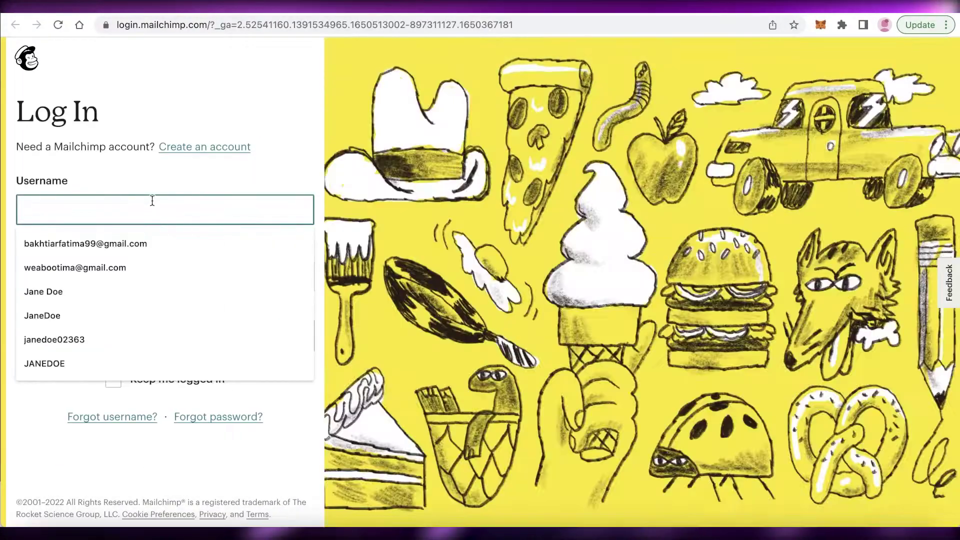
click(131, 264)
click(203, 268)
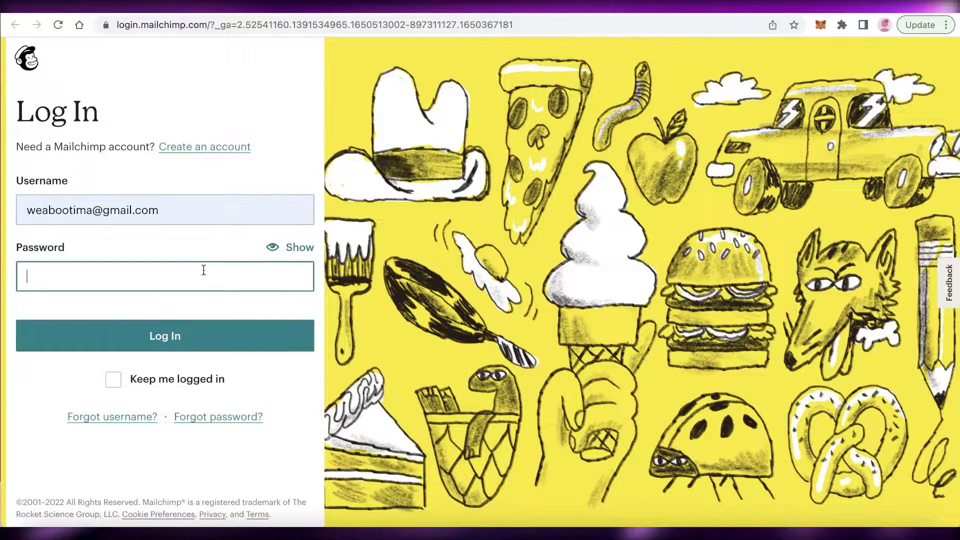
text(••••)
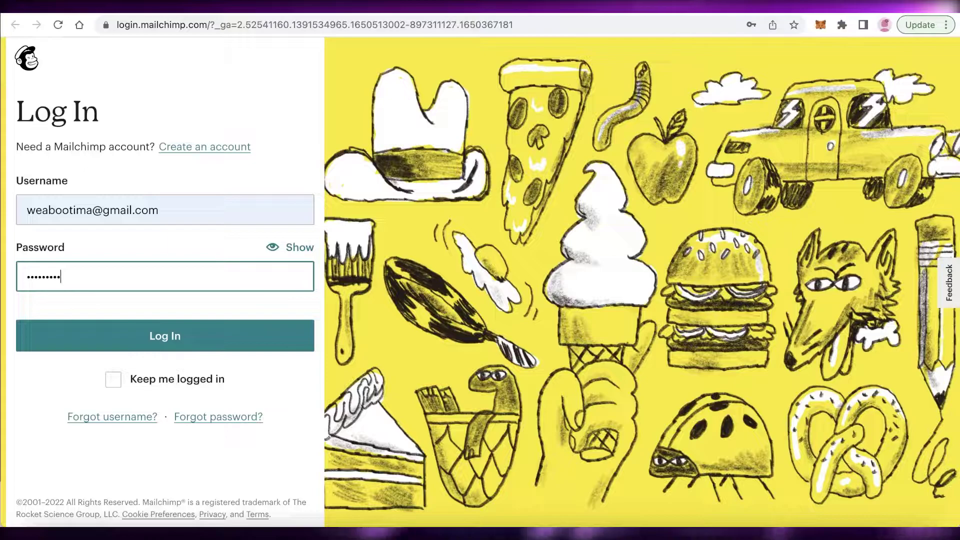
click(133, 381)
click(165, 344)
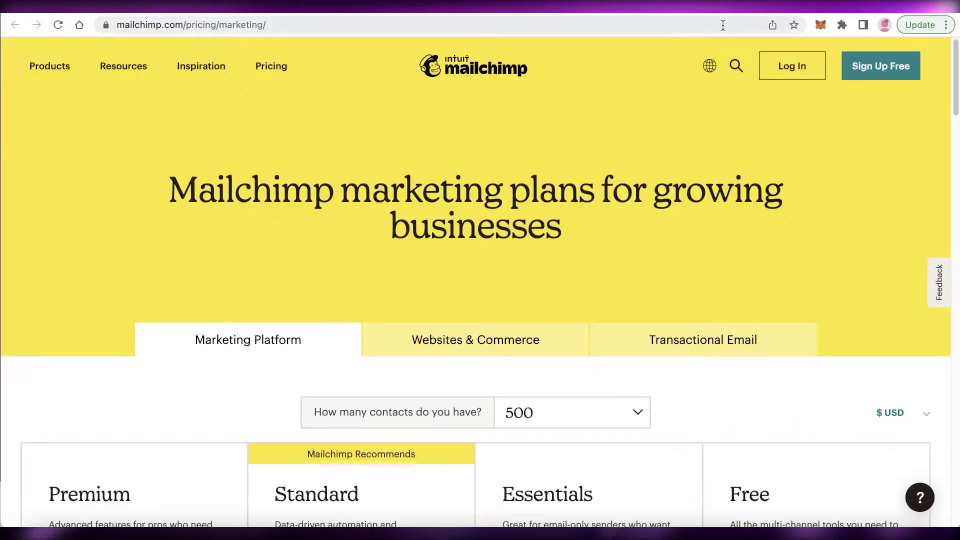
Go to gmail.com in the browser's address bar
click(711, 25)
text(g)
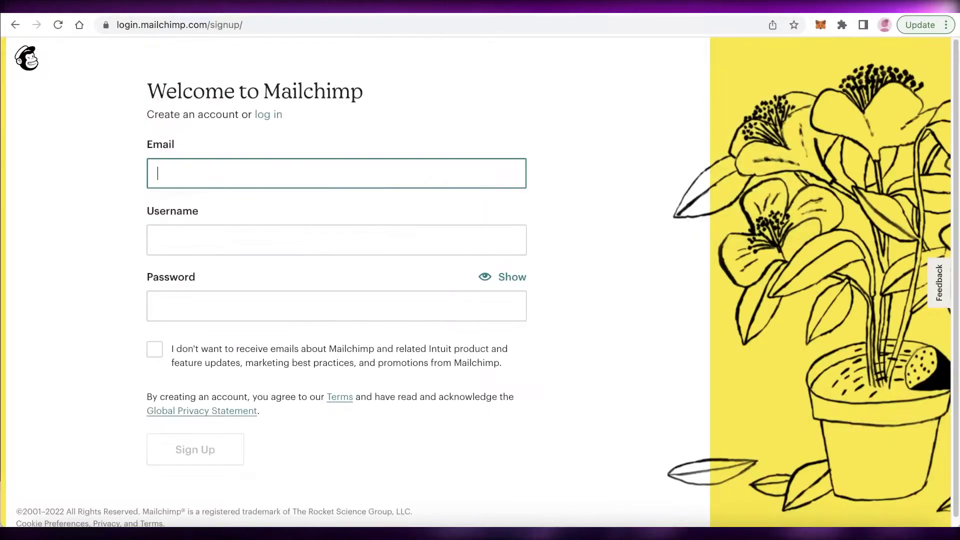
click(487, 25)
text(gm)
key(Return)
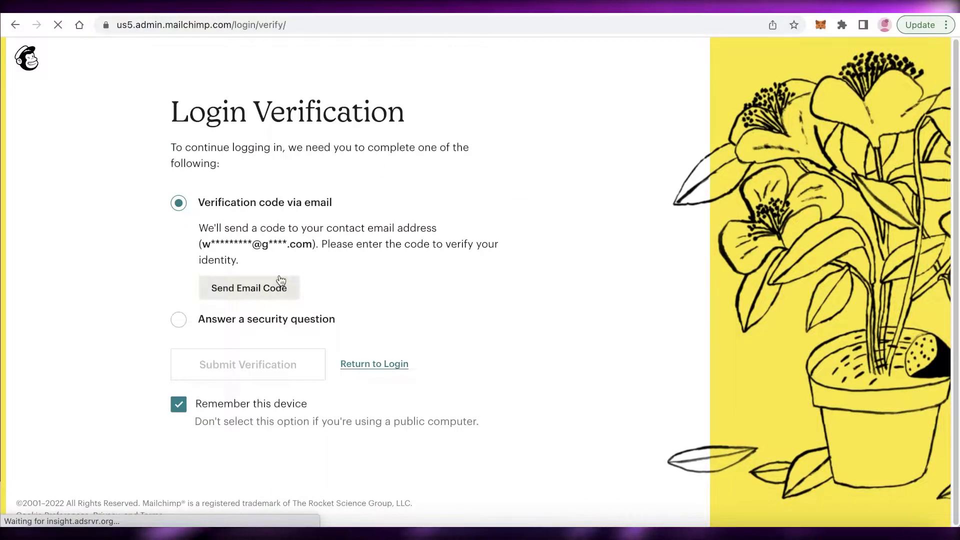
Have the verification code emailed, then copy it from the Mailchimp email in Gmail
click(276, 278)
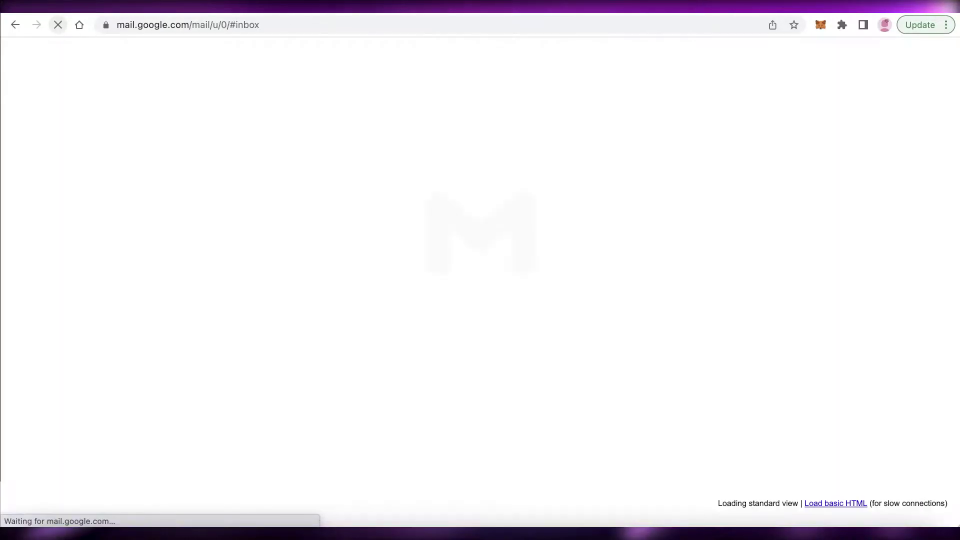
click(487, 170)
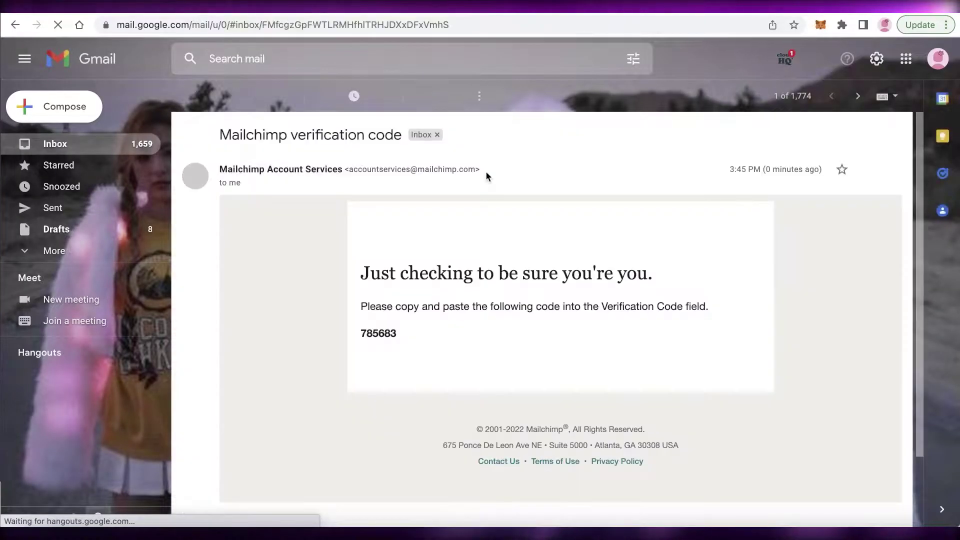
right_click(378, 348)
key(cmd+c)
click(390, 373)
Paste the copied code into the Email code field and submit verification
click(622, 13)
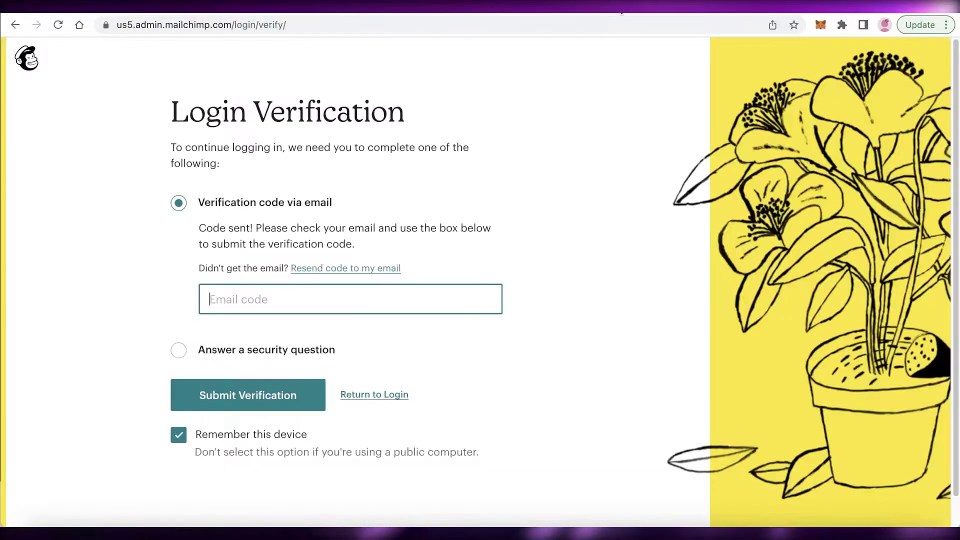
right_click(314, 288)
click(331, 384)
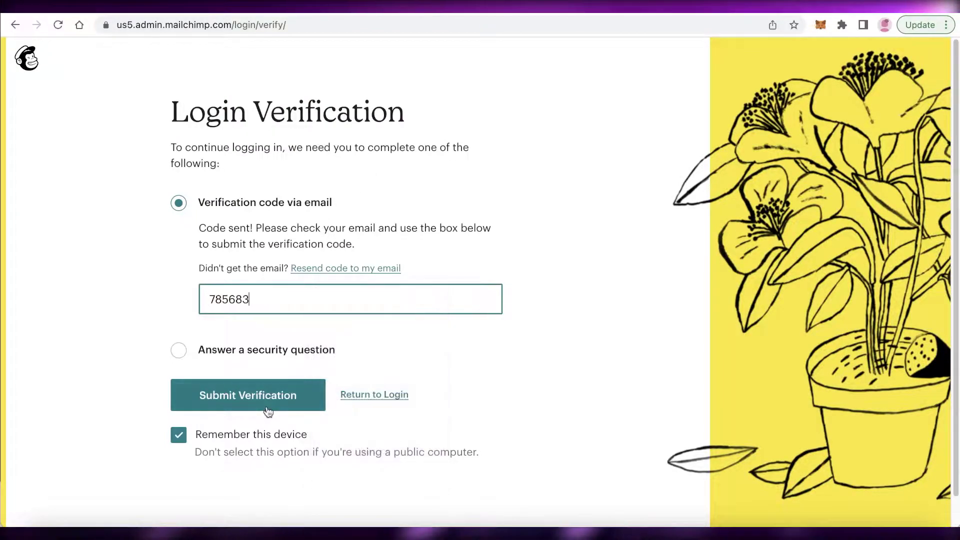
click(267, 404)
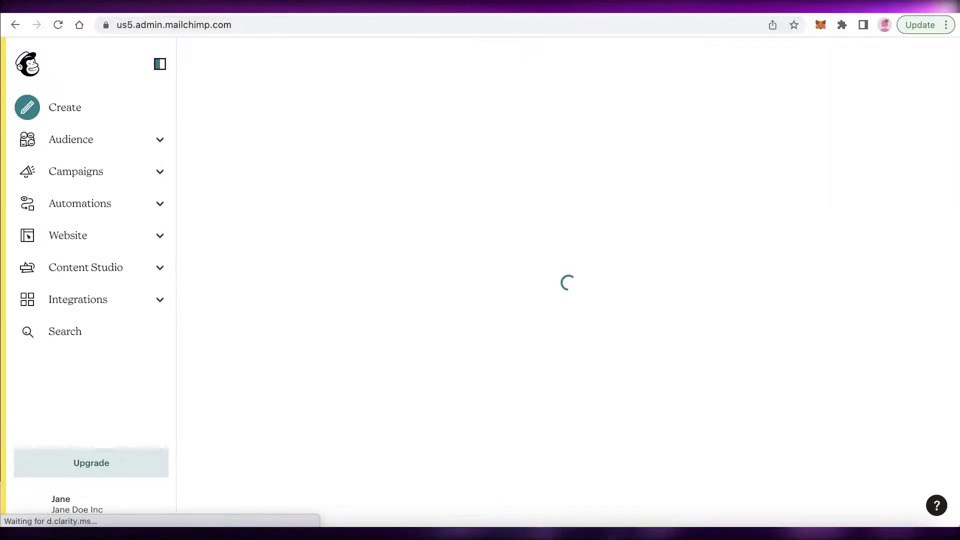
Scroll through the Home dashboard to review the THANKYOU EMAIL campaign performance
scroll(460, 181, down, 2)
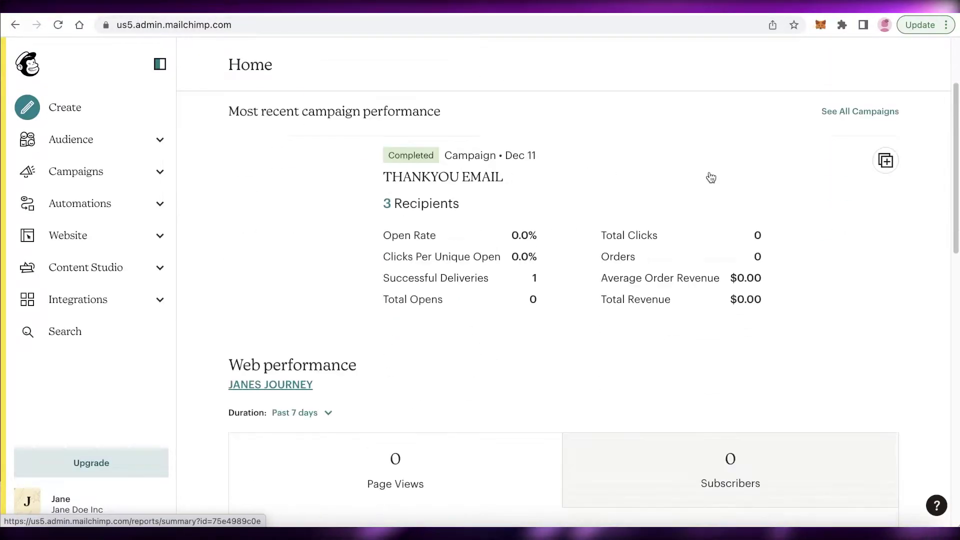
scroll(708, 178, up, 2)
scroll(491, 152, down, 5)
scroll(581, 124, up, 3)
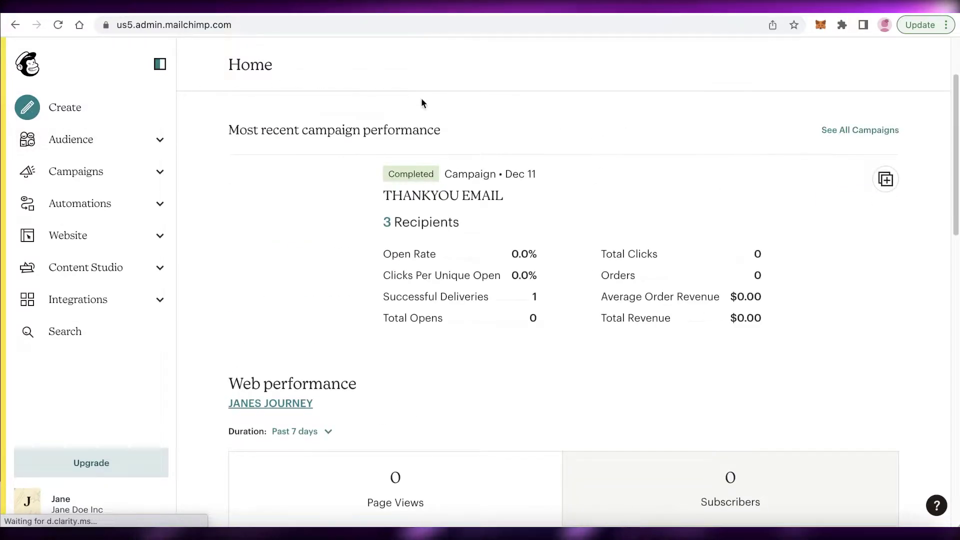
scroll(728, 116, down, 5)
scroll(680, 144, up, 7)
scroll(680, 144, down, 7)
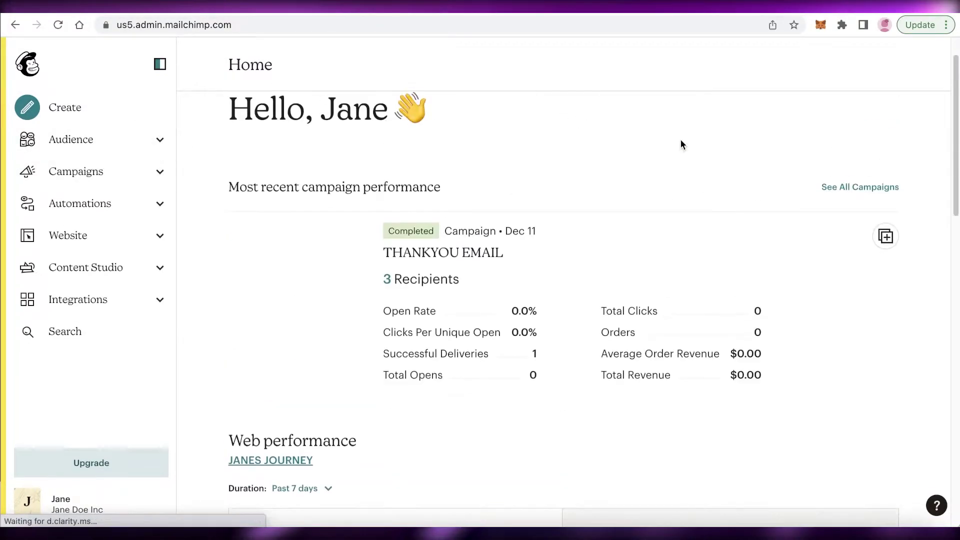
scroll(681, 145, up, 4)
scroll(358, 166, down, 10)
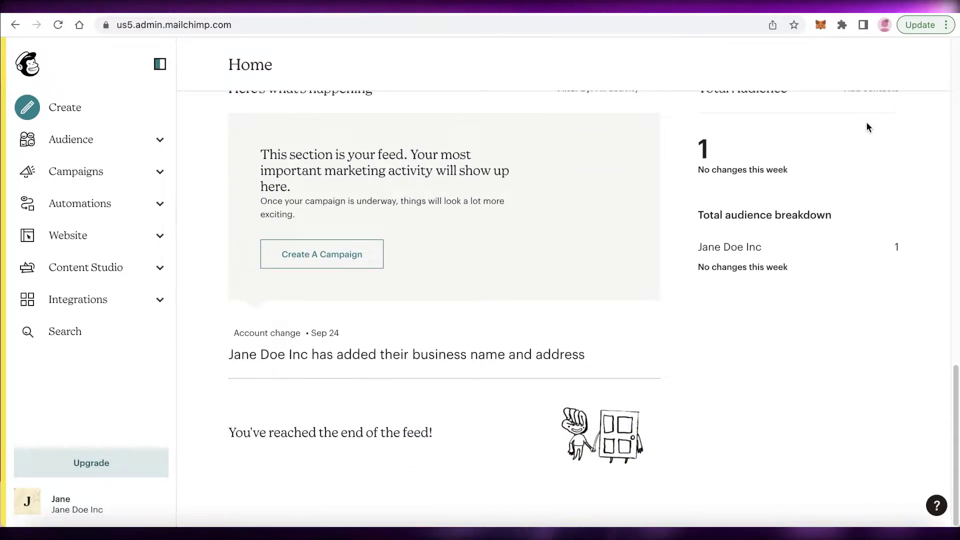
scroll(866, 125, up, 12)
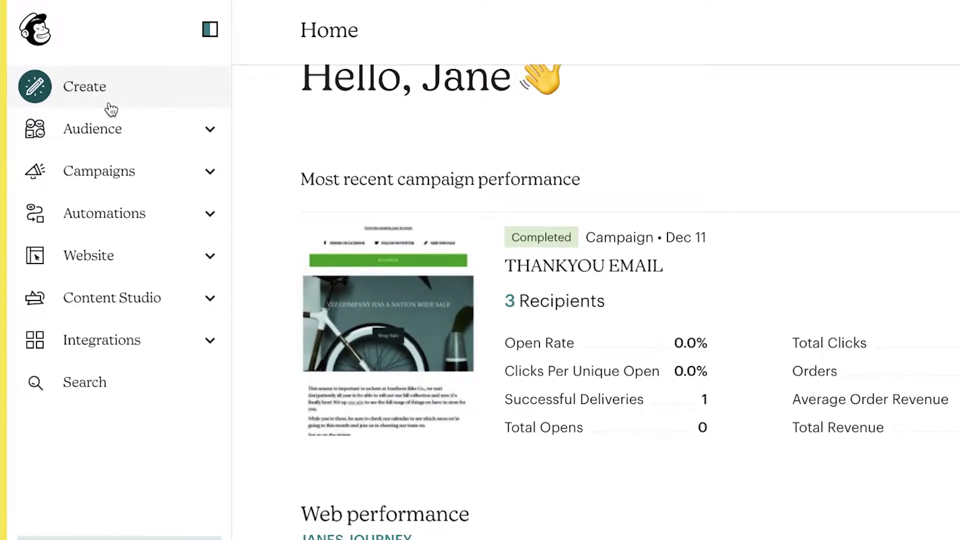
click(95, 140)
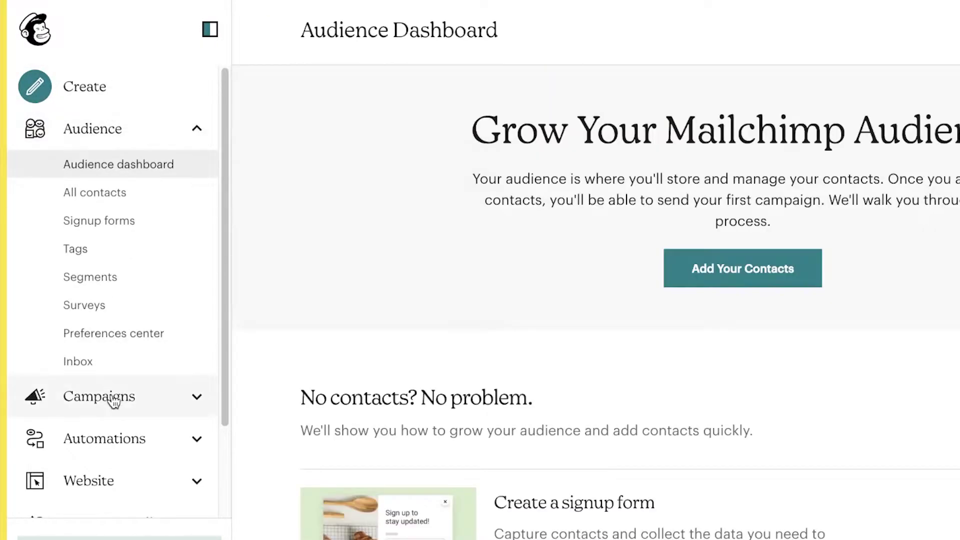
click(113, 399)
scroll(115, 400, down, 4)
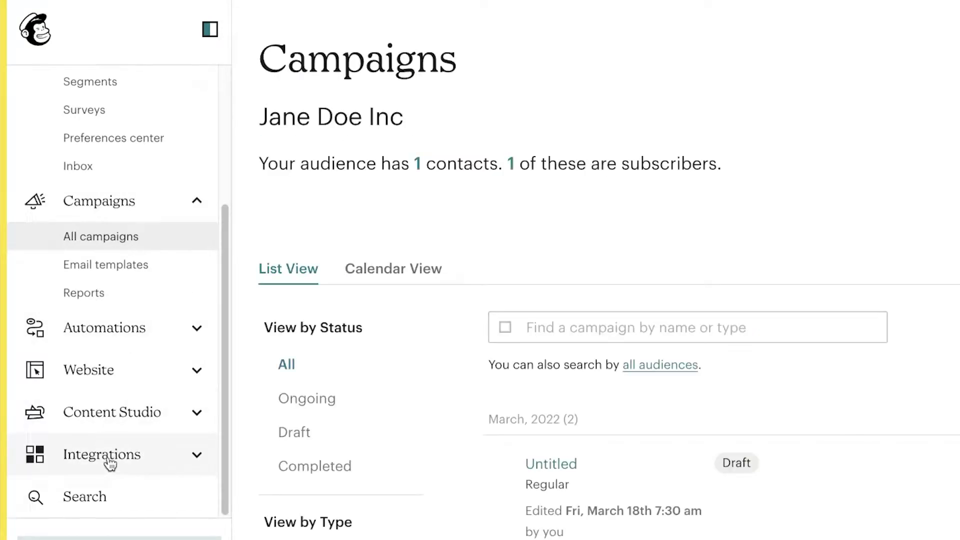
scroll(115, 140, up, 4)
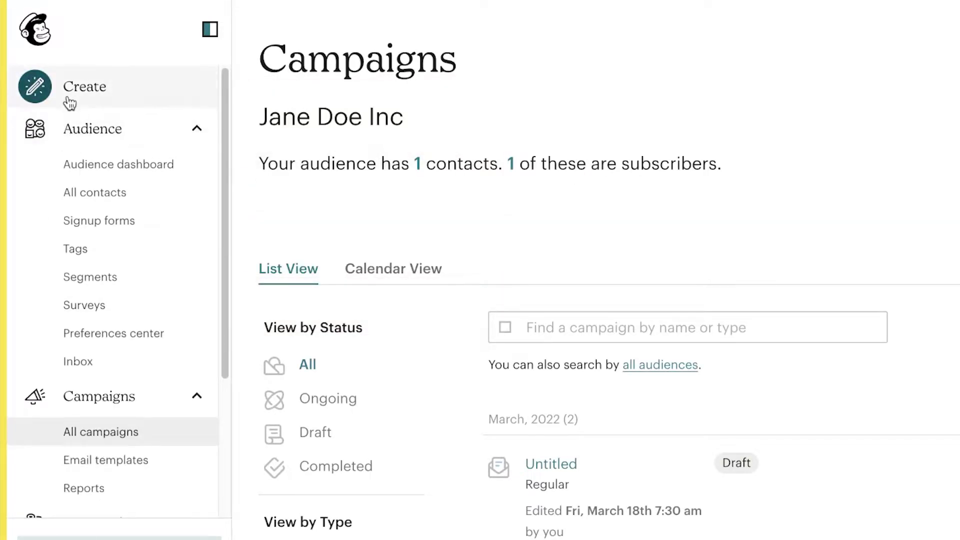
click(35, 29)
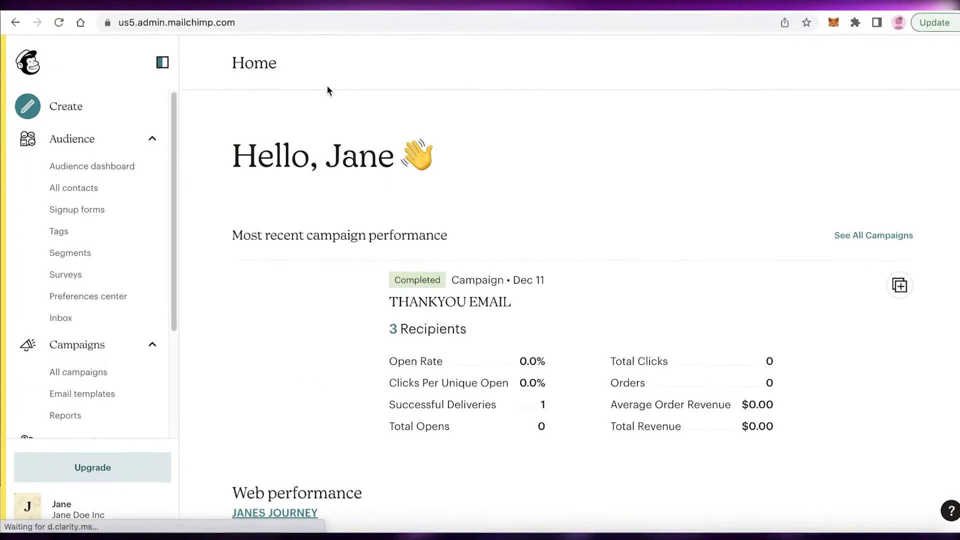
scroll(338, 103, down, 3)
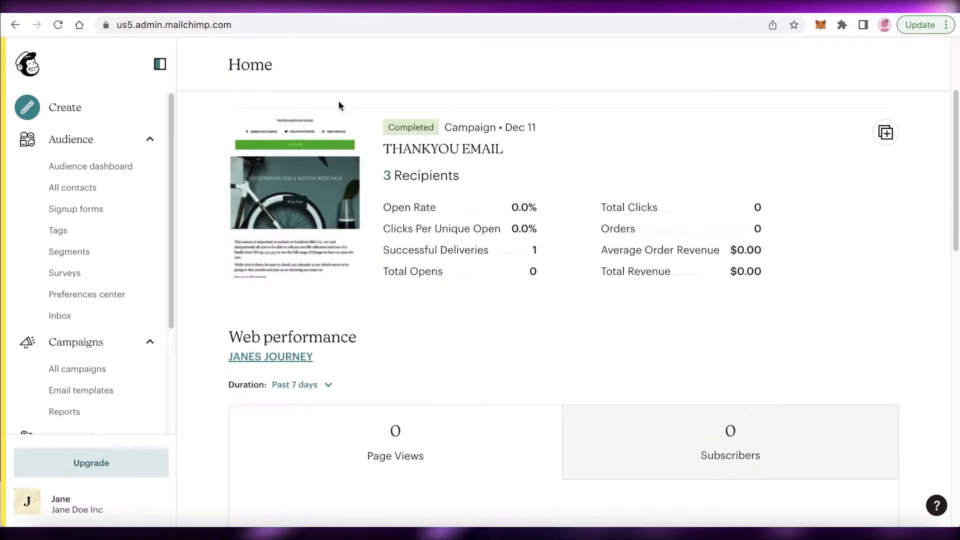
scroll(338, 105, up, 3)
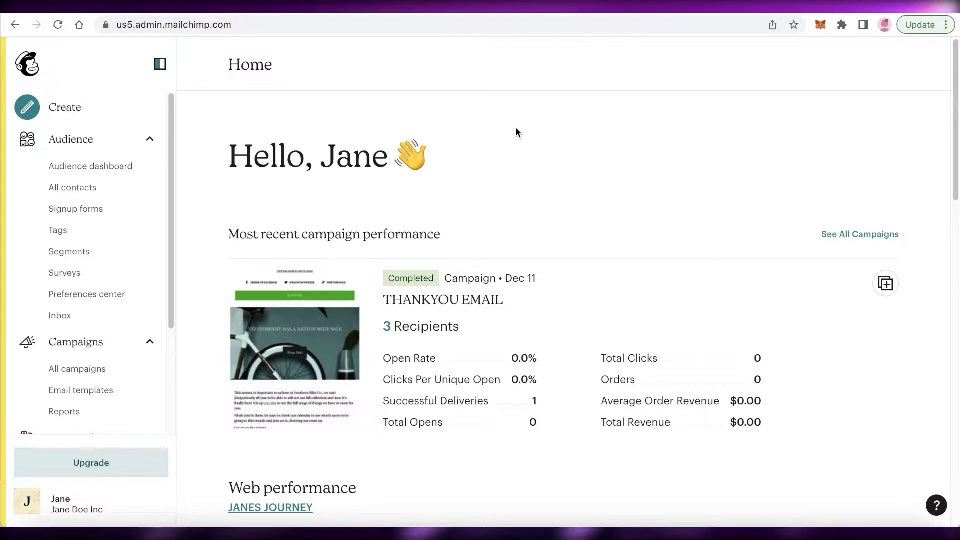
scroll(96, 182, down, 3)
scroll(146, 214, up, 3)
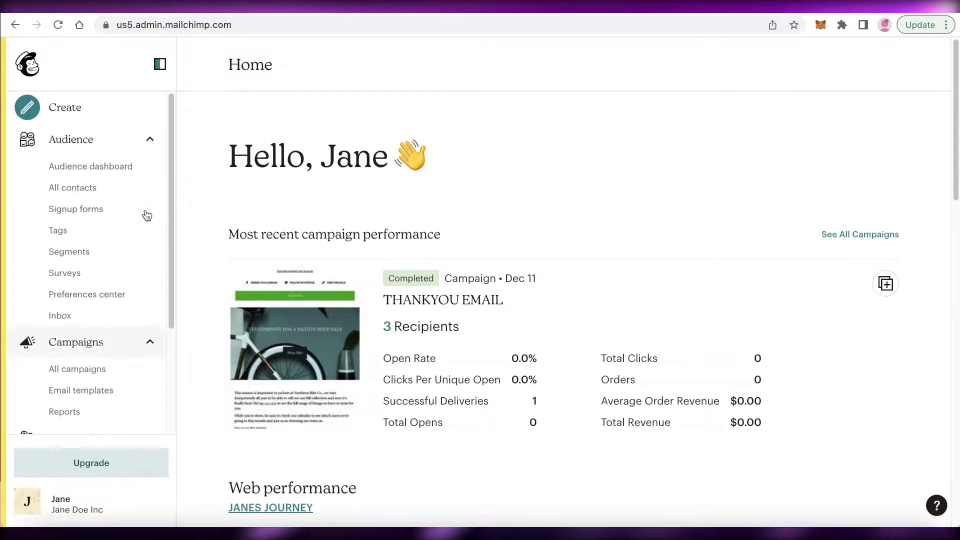
Create a new email campaign and, after reviewing its checklist, start Design Email under Content
click(34, 104)
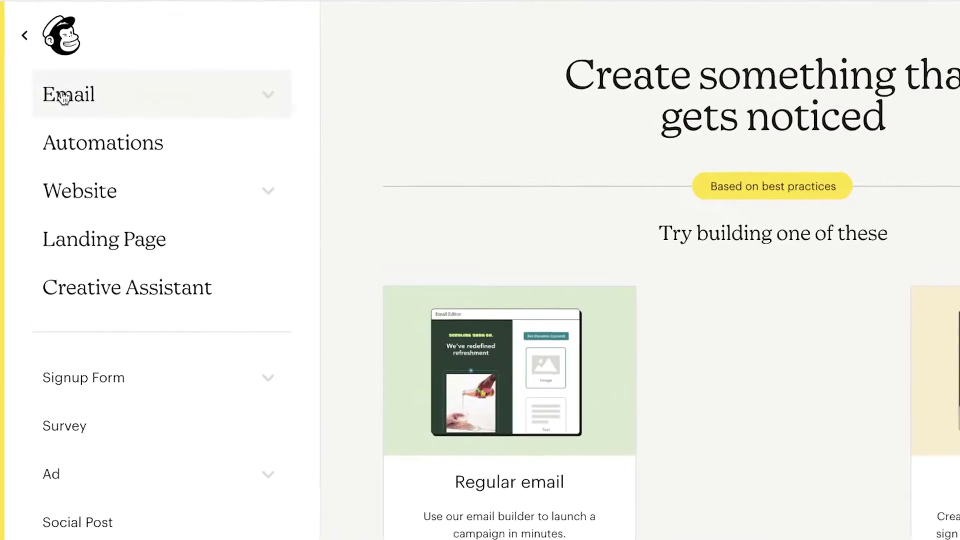
scroll(645, 295, down, 5)
scroll(449, 318, up, 5)
scroll(384, 330, down, 1)
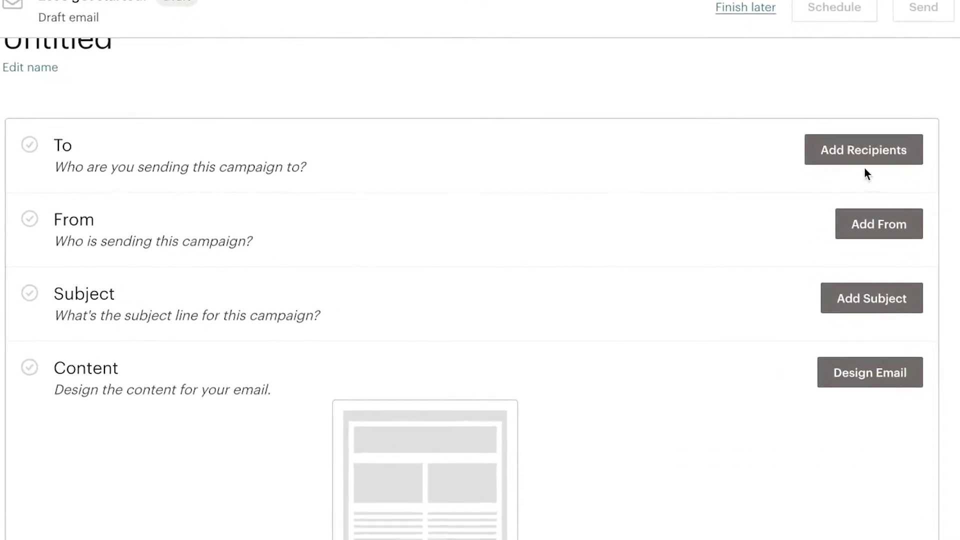
scroll(857, 208, down, 3)
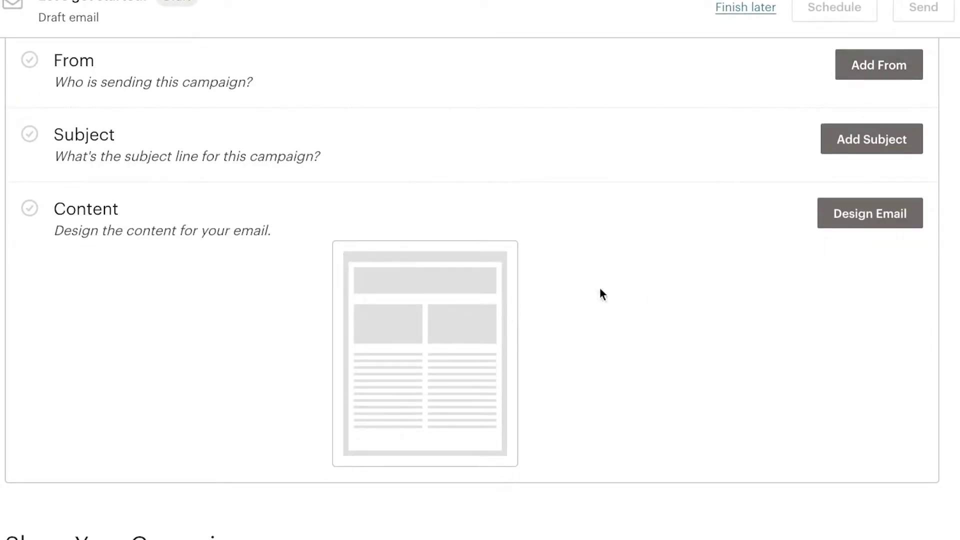
scroll(366, 283, up, 4)
scroll(543, 279, down, 4)
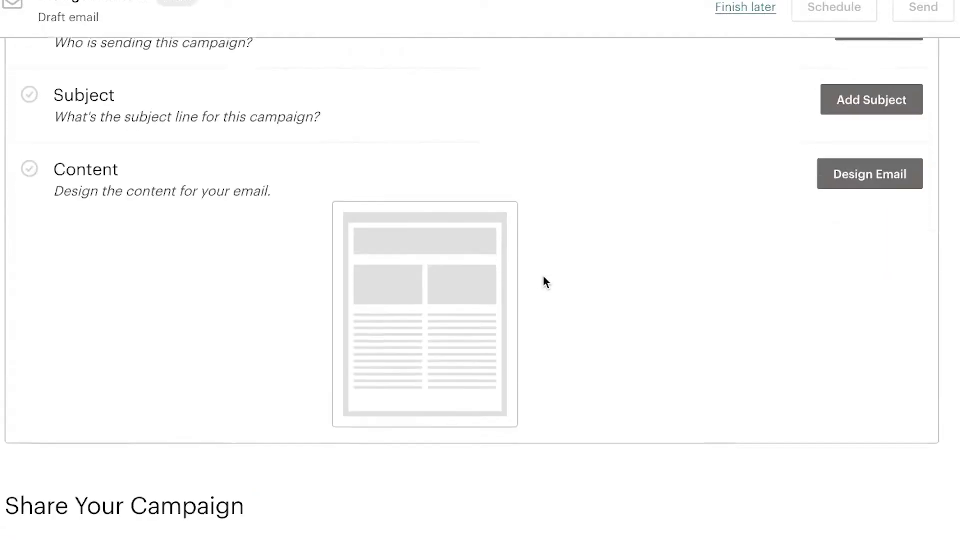
scroll(855, 295, up, 2)
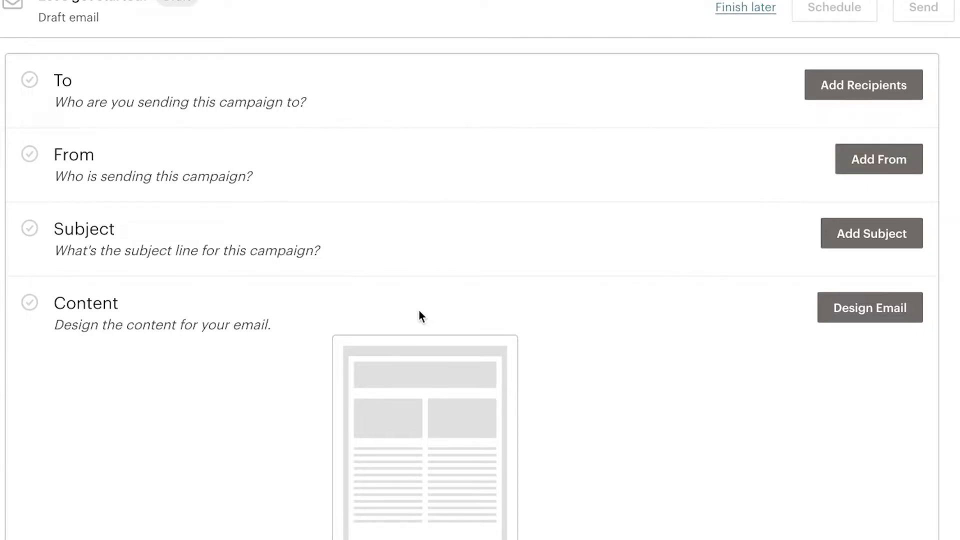
click(851, 315)
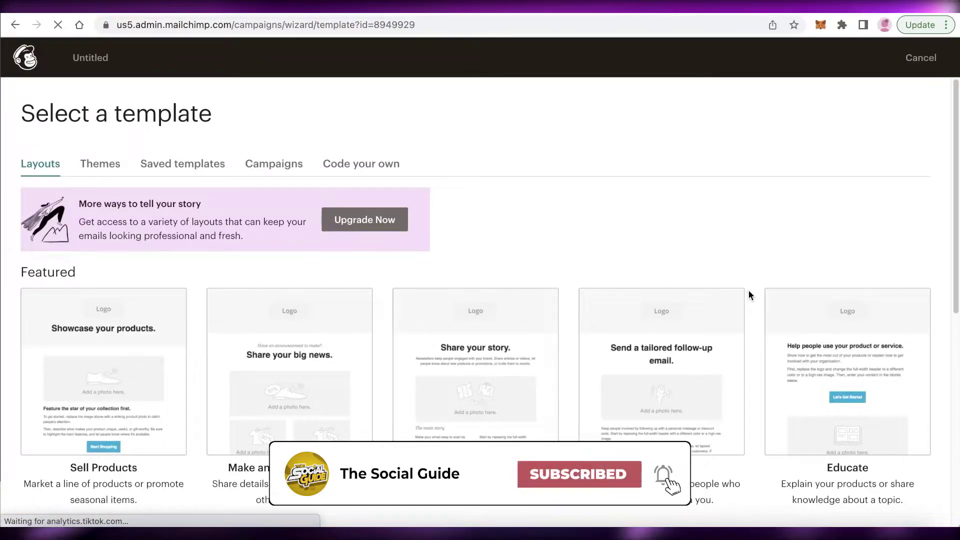
Compare the Layouts, Themes, Saved templates, Campaigns and Code your own template options
scroll(771, 294, down, 7)
scroll(765, 270, up, 7)
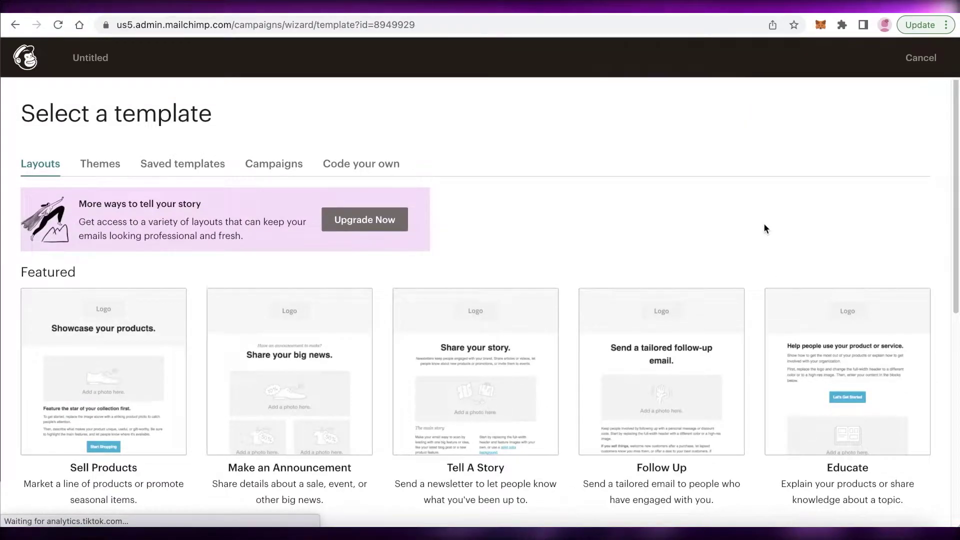
scroll(764, 230, down, 5)
scroll(764, 230, up, 5)
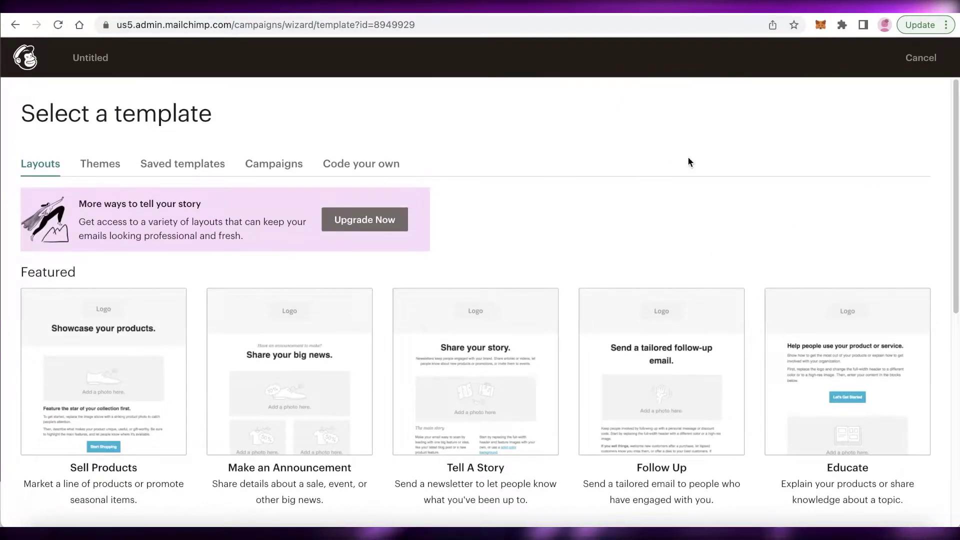
scroll(688, 156, down, 7)
scroll(581, 190, up, 7)
scroll(735, 274, down, 5)
scroll(411, 315, up, 5)
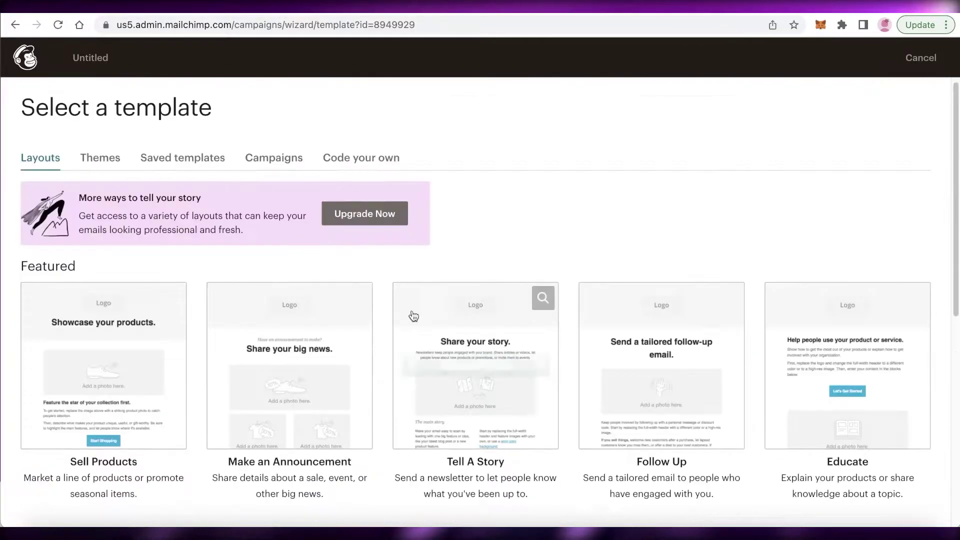
scroll(155, 313, down, 7)
scroll(97, 242, up, 7)
click(116, 152)
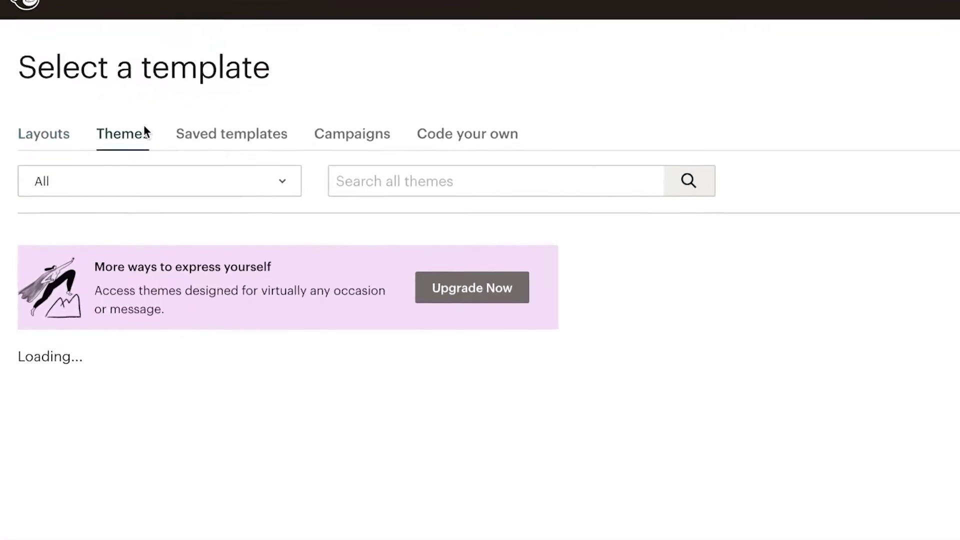
scroll(150, 150, down, 10)
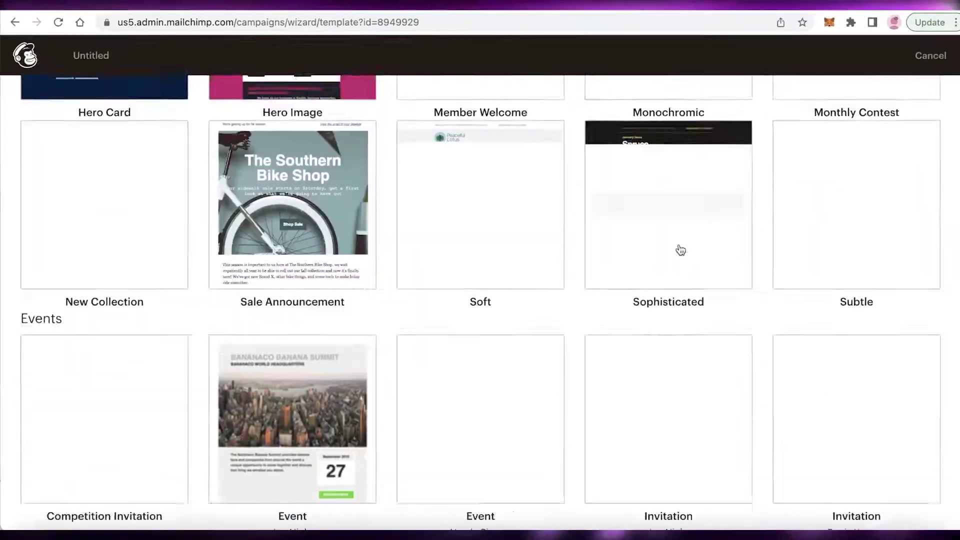
scroll(499, 225, down, 6)
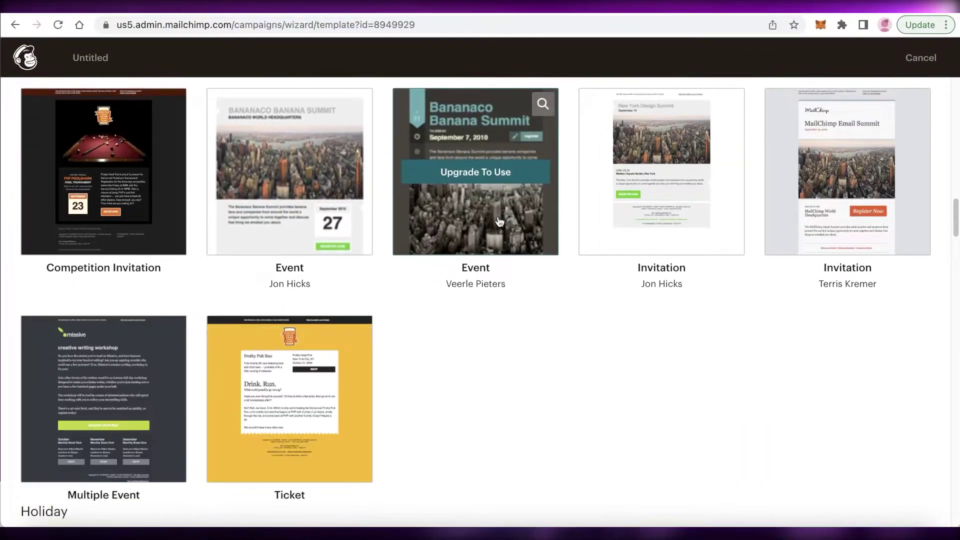
scroll(499, 223, down, 3)
scroll(499, 223, up, 20)
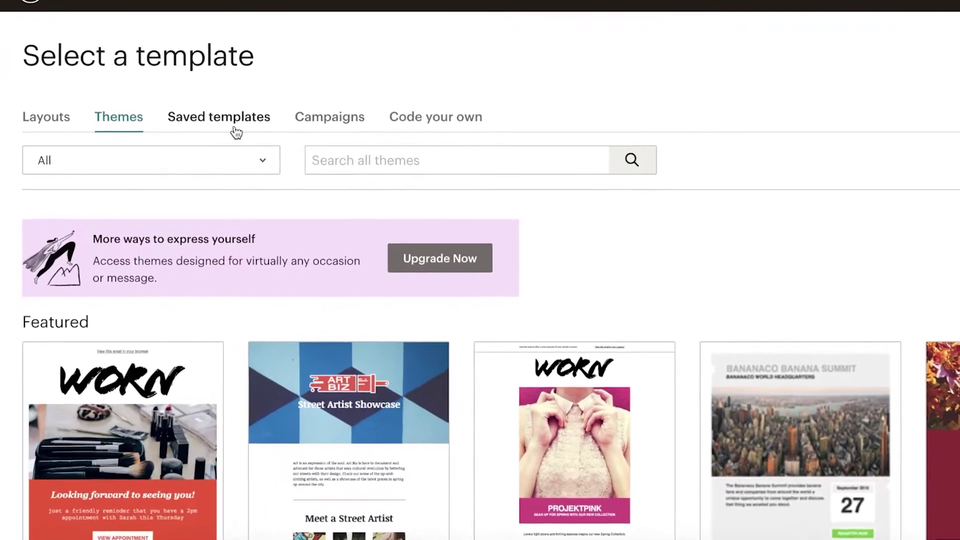
click(198, 165)
click(275, 165)
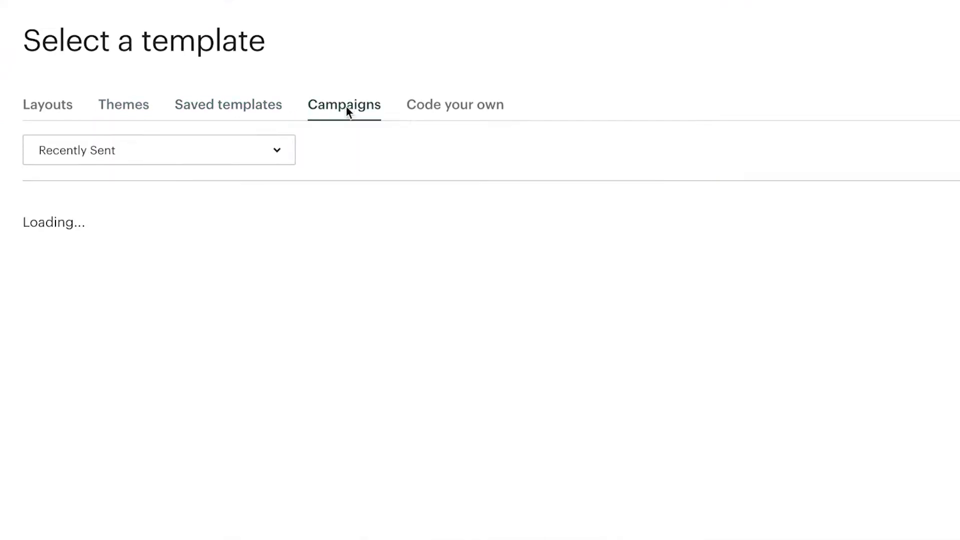
click(419, 113)
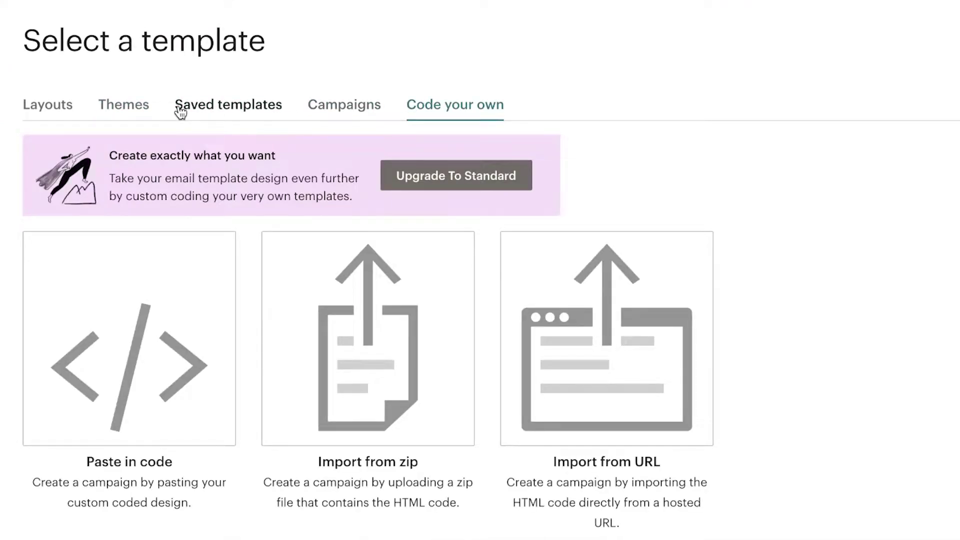
Revisit the Themes and Layouts, then start the email from the Fall Colors theme
click(150, 106)
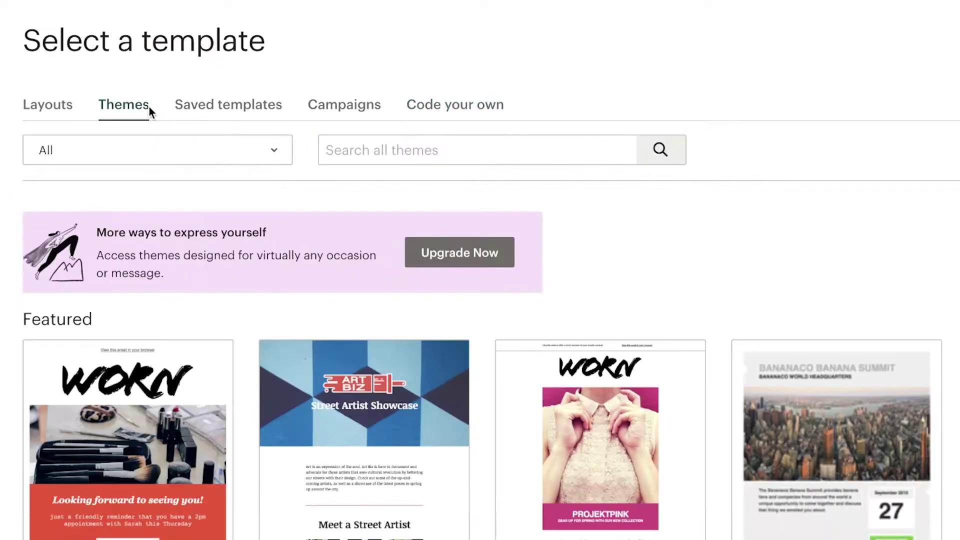
scroll(411, 123, down, 5)
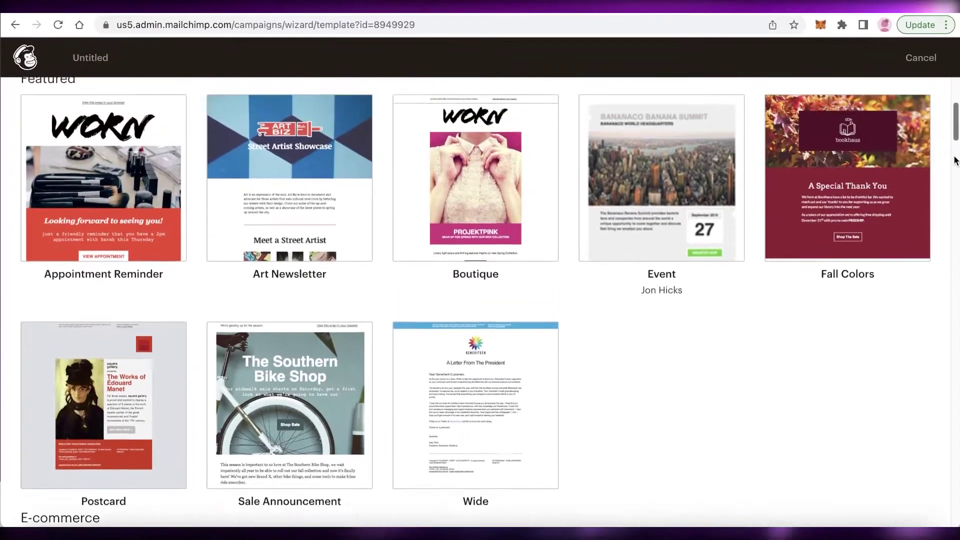
scroll(950, 160, up, 5)
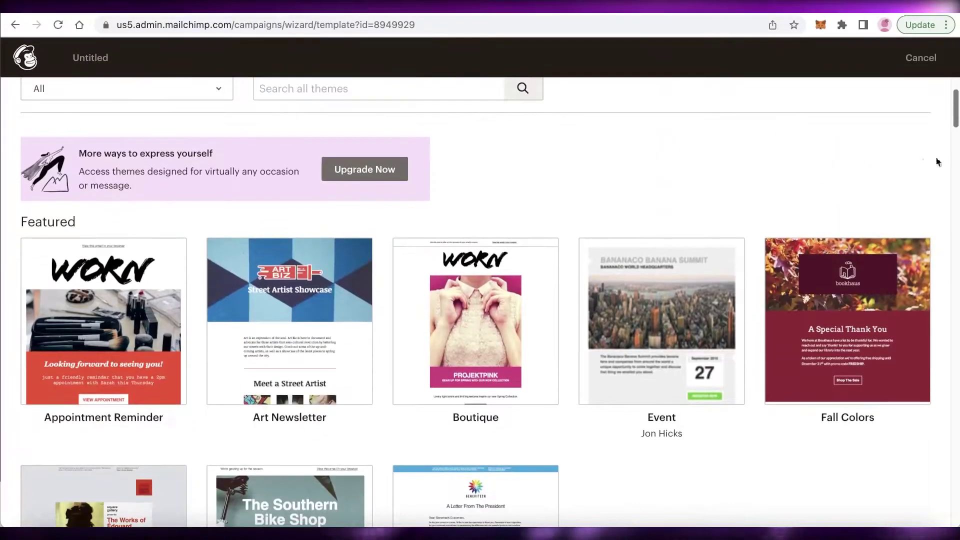
click(50, 104)
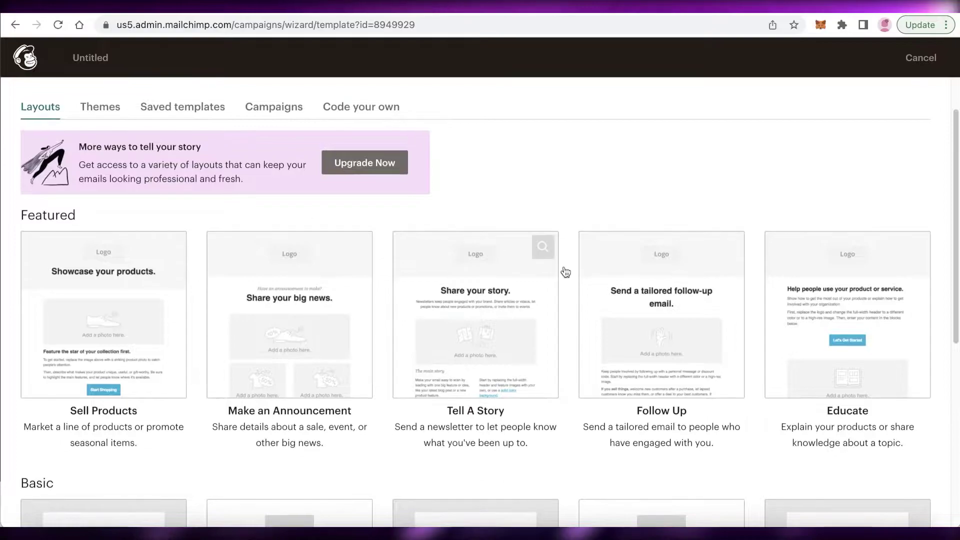
scroll(564, 272, down, 3)
scroll(574, 274, up, 4)
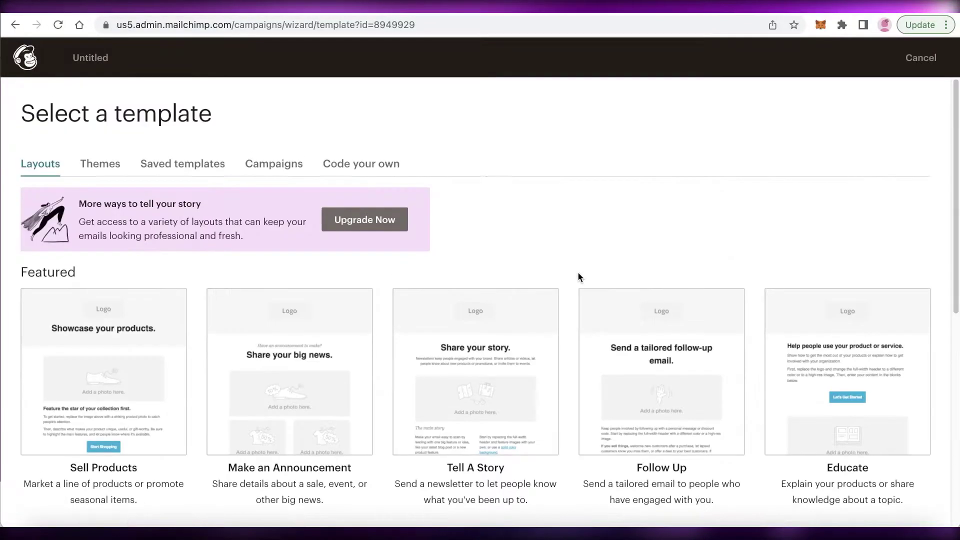
click(113, 169)
scroll(169, 203, down, 3)
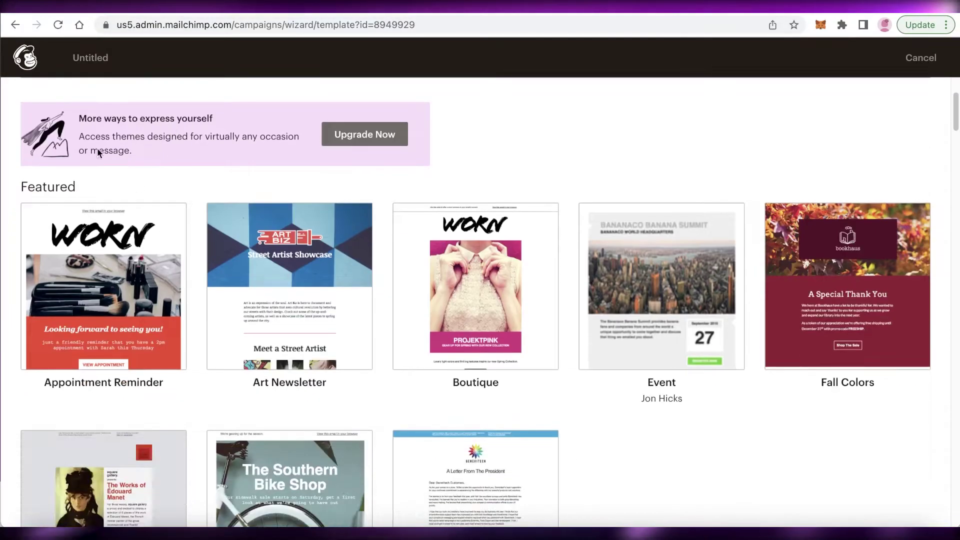
scroll(100, 152, up, 3)
scroll(388, 293, down, 5)
scroll(387, 293, up, 3)
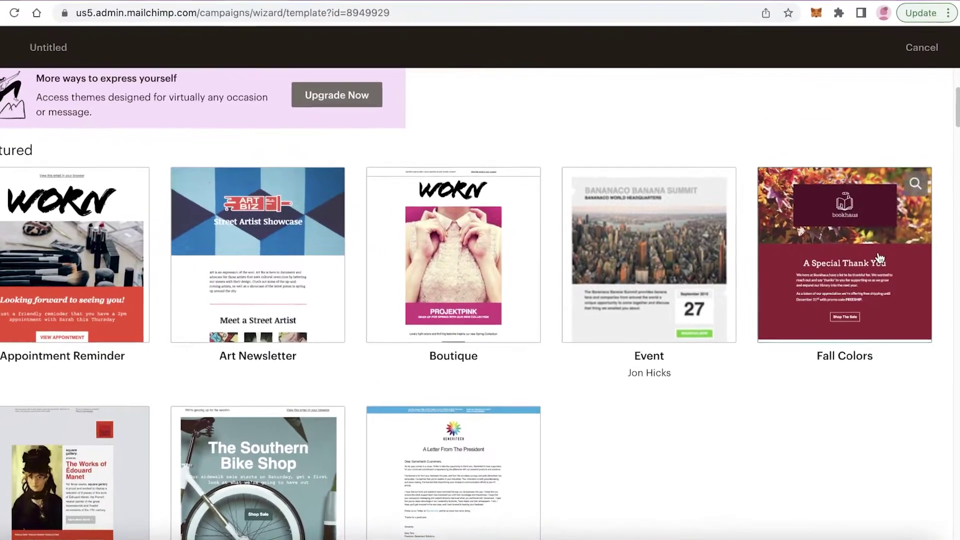
scroll(849, 242, down, 2)
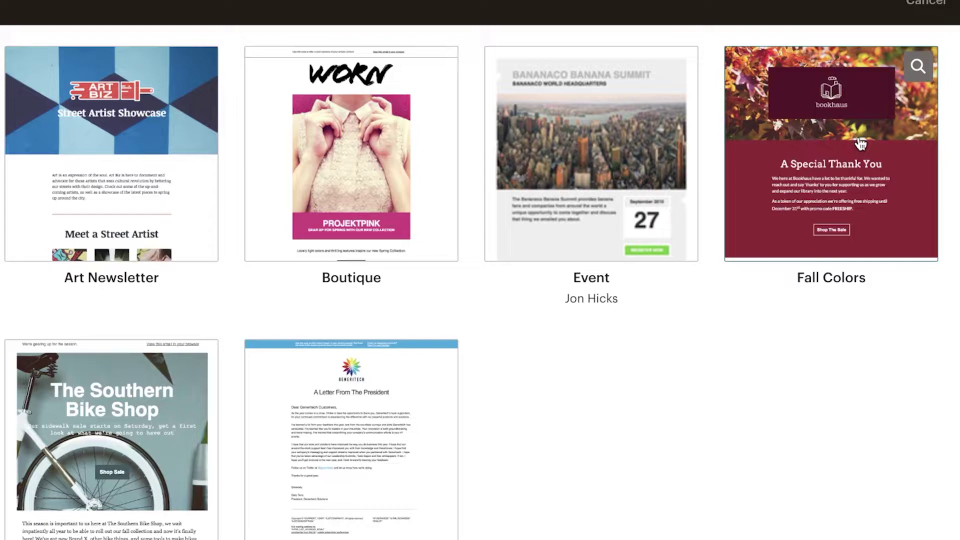
click(860, 144)
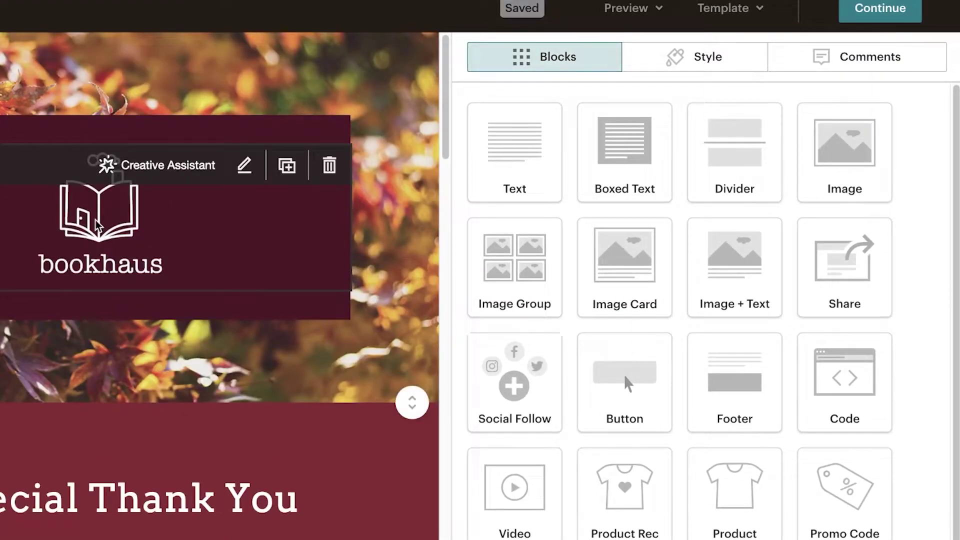
Delete the bookhaus logo image block from the header and confirm the deletion
click(96, 223)
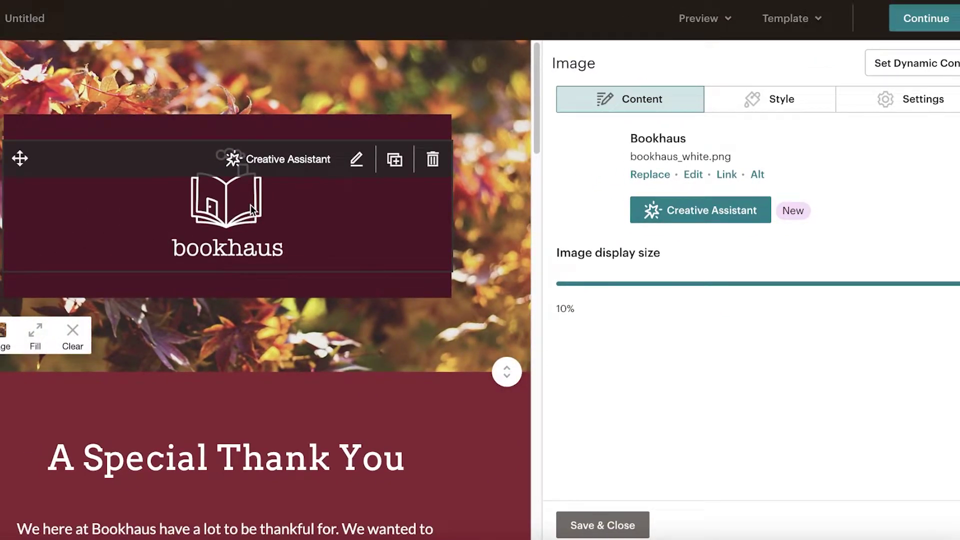
click(432, 160)
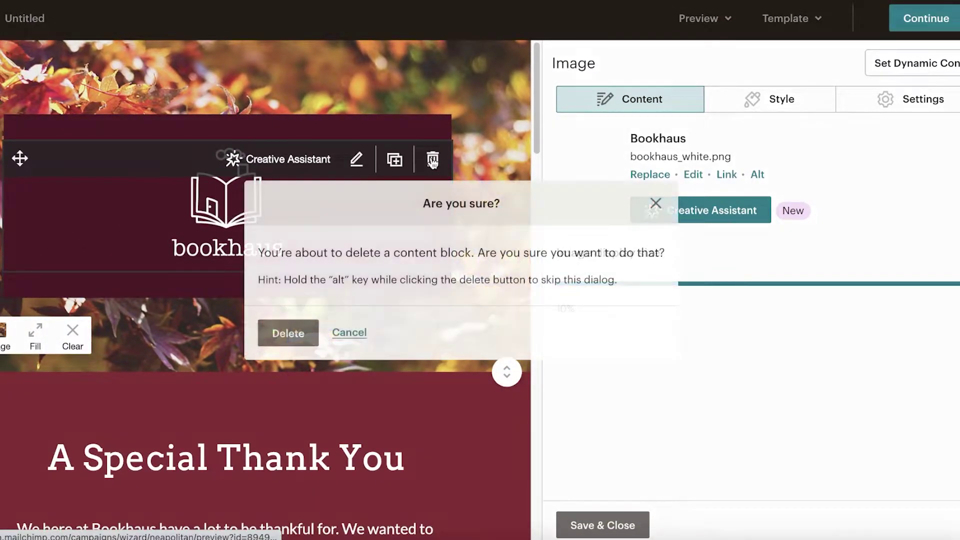
click(294, 335)
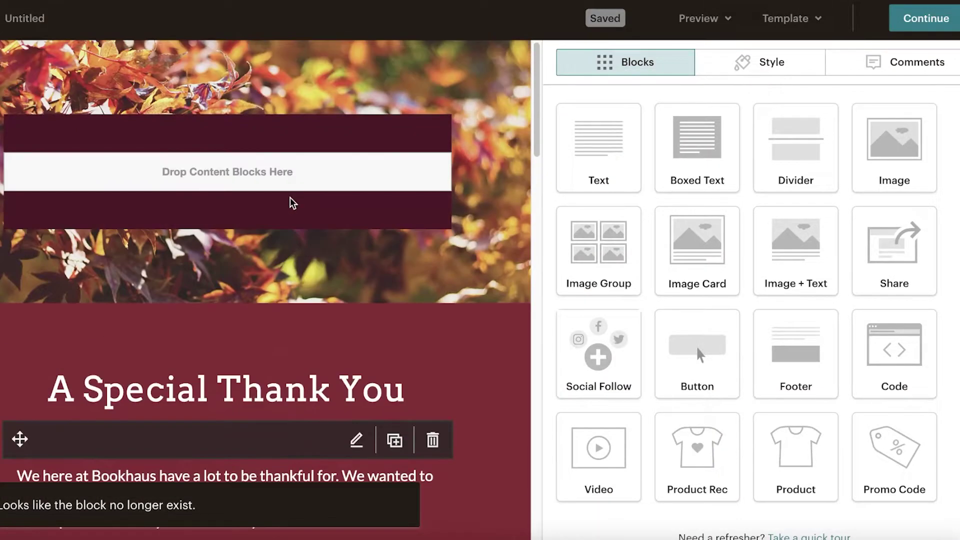
Add a Text block to the header reading 'AUTUMN FASHION NEWSLETTER' in bold, replacing the placeholder
drag(625, 142, 210, 131)
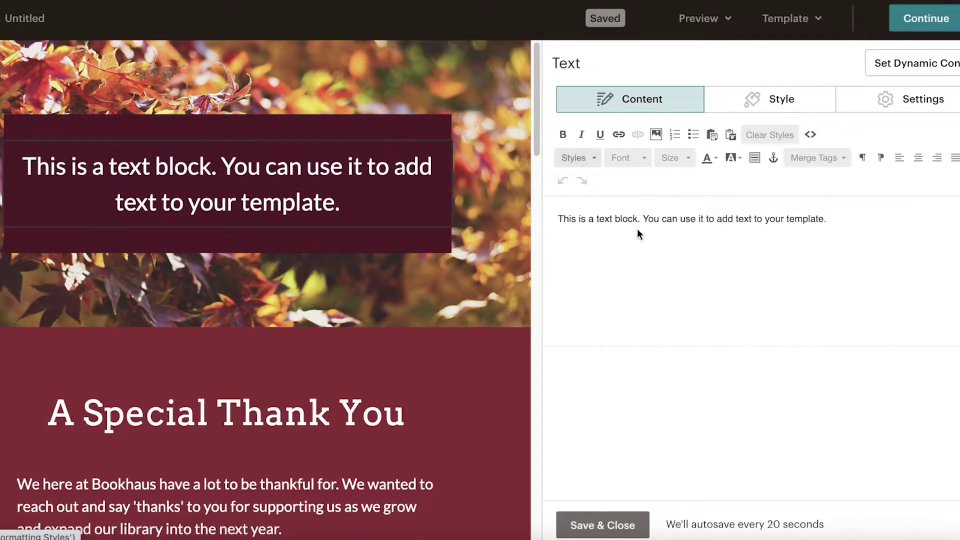
triple_click(694, 215)
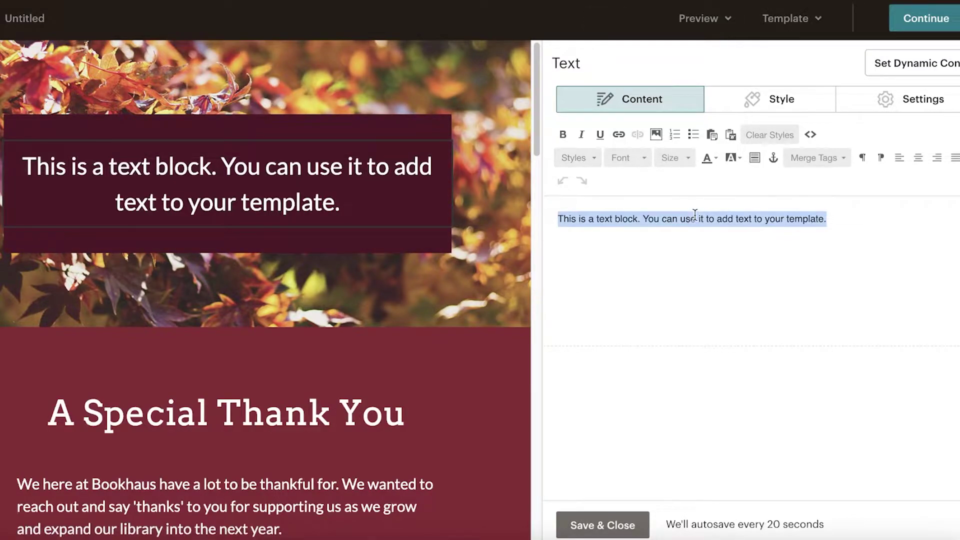
key(BackSpace)
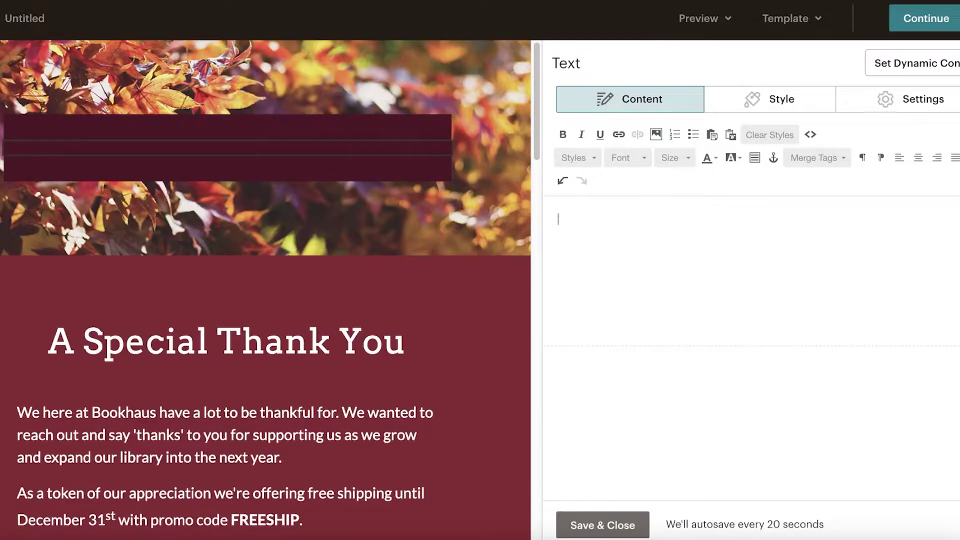
text(AUTUMN F)
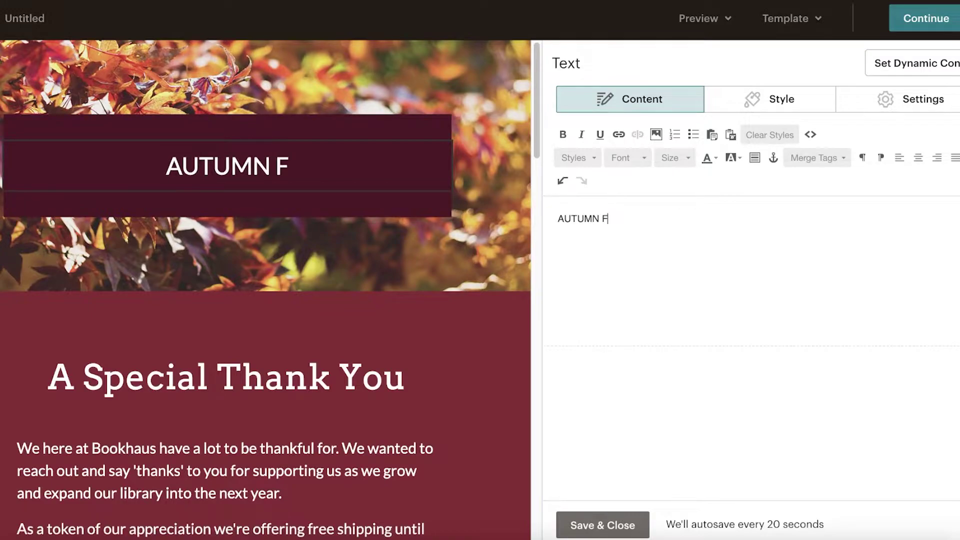
text(ASHION NEWSLETTER)
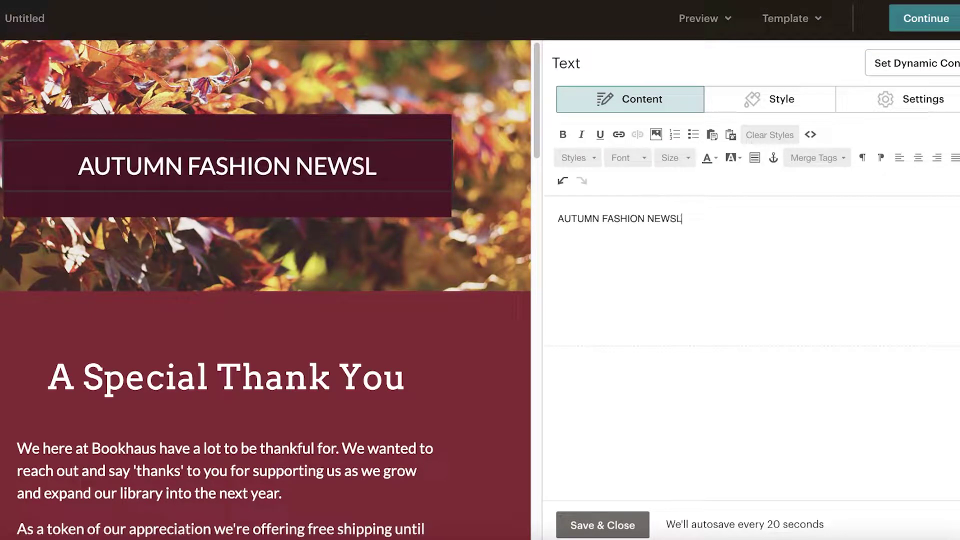
click(563, 136)
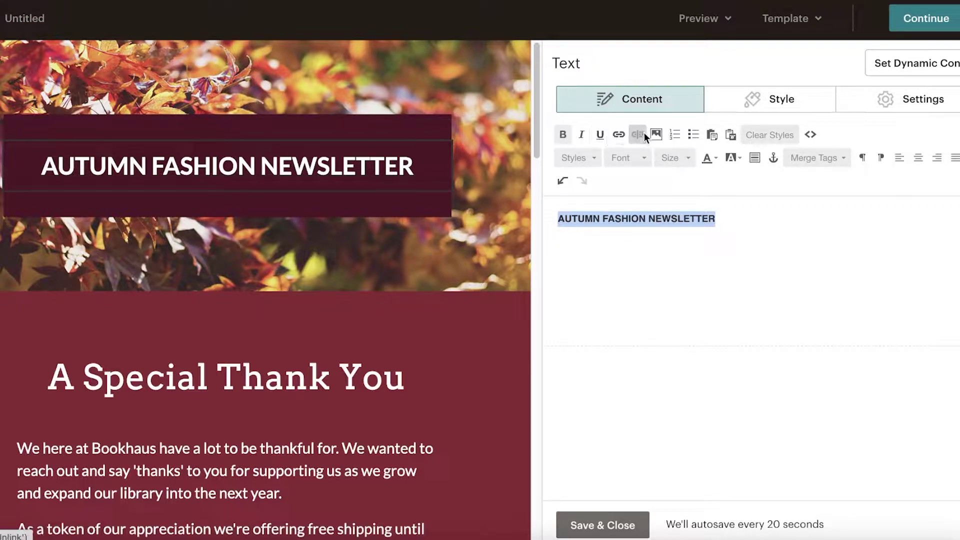
Color the AUTUMN FASHION NEWSLETTER heading with the Golden Rod swatch
click(716, 159)
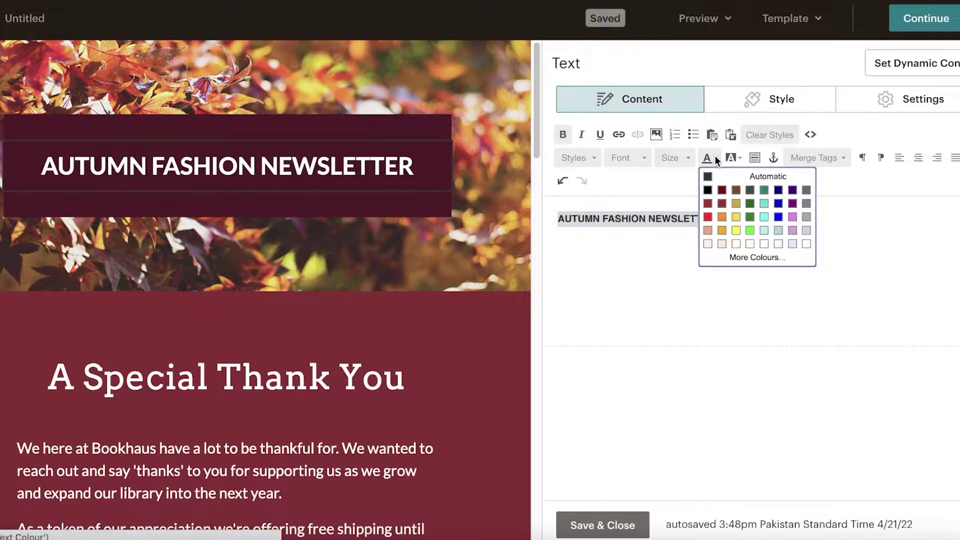
click(735, 204)
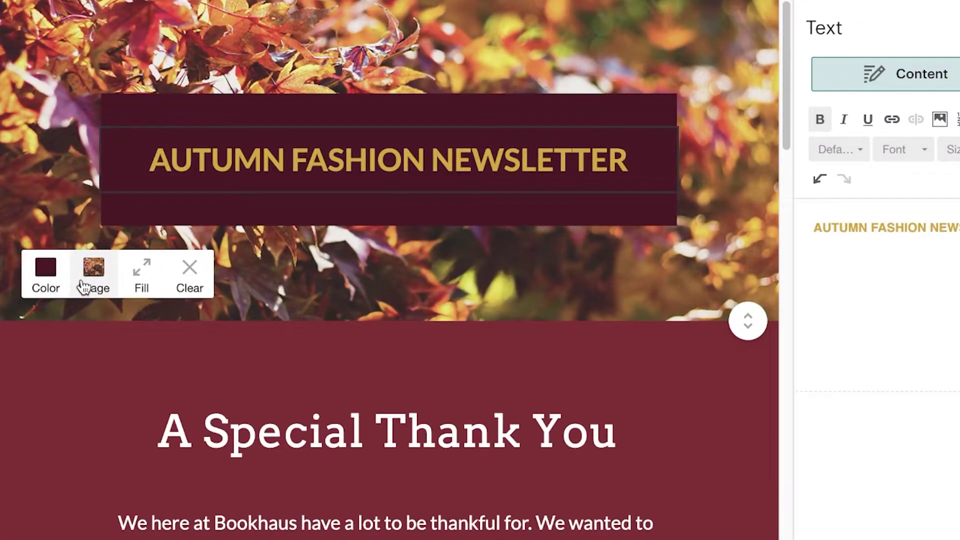
Dismiss the header image library without choosing an image and scroll back to the content blocks
click(84, 287)
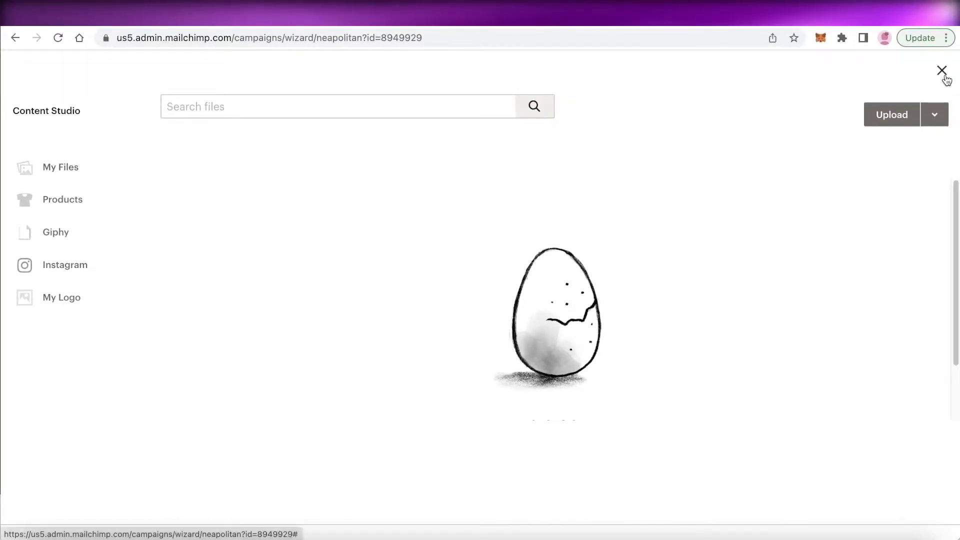
click(942, 71)
scroll(480, 233, down, 3)
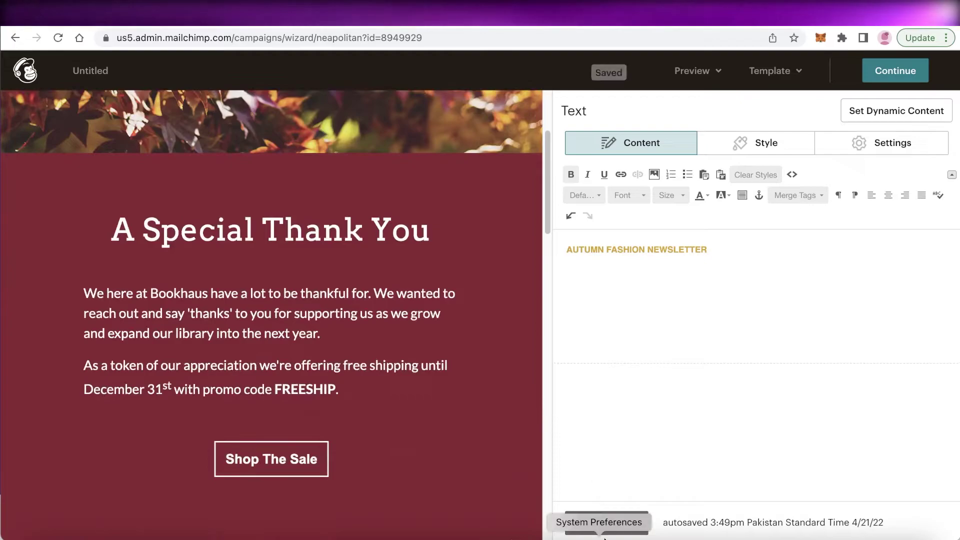
scroll(219, 279, down, 10)
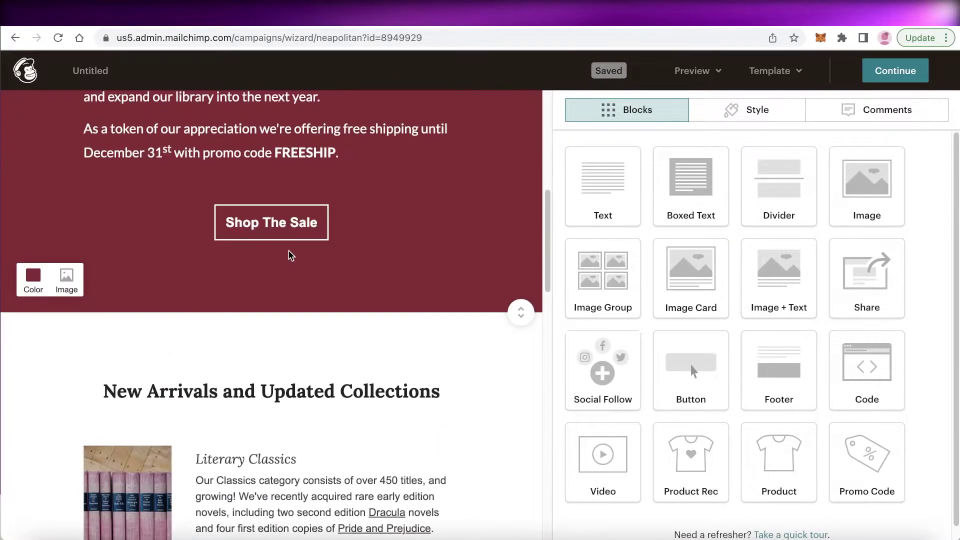
scroll(325, 272, down, 2)
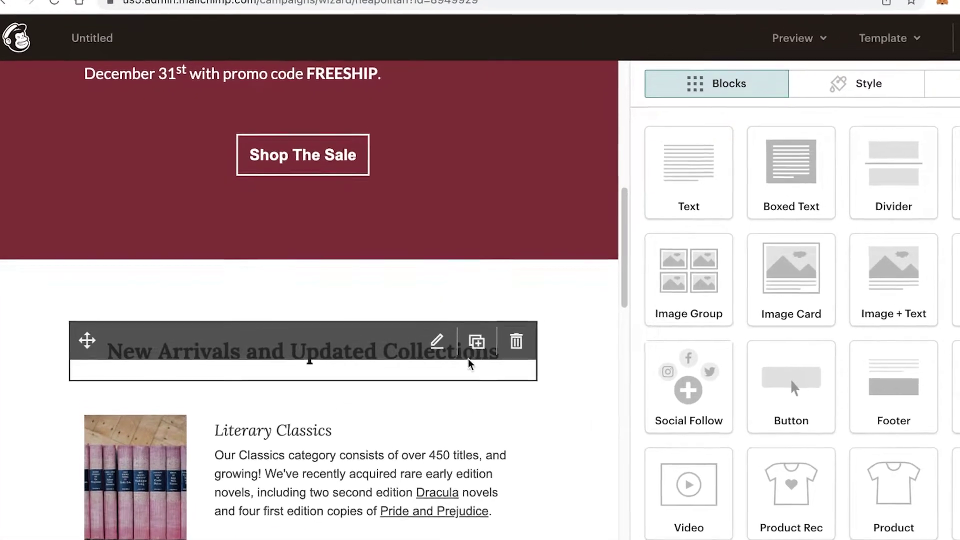
Delete the New Arrivals heading and the Literary Classics collection block
click(455, 333)
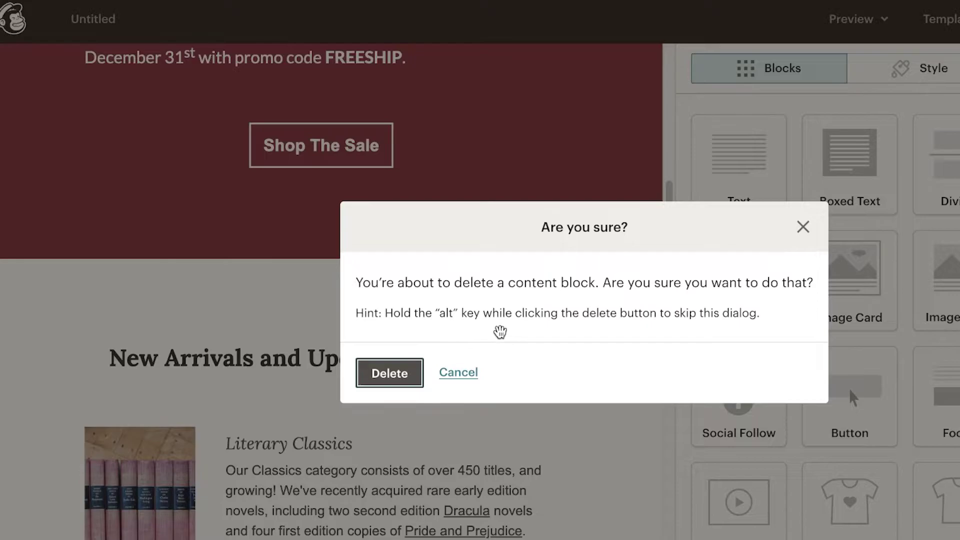
click(397, 373)
click(466, 378)
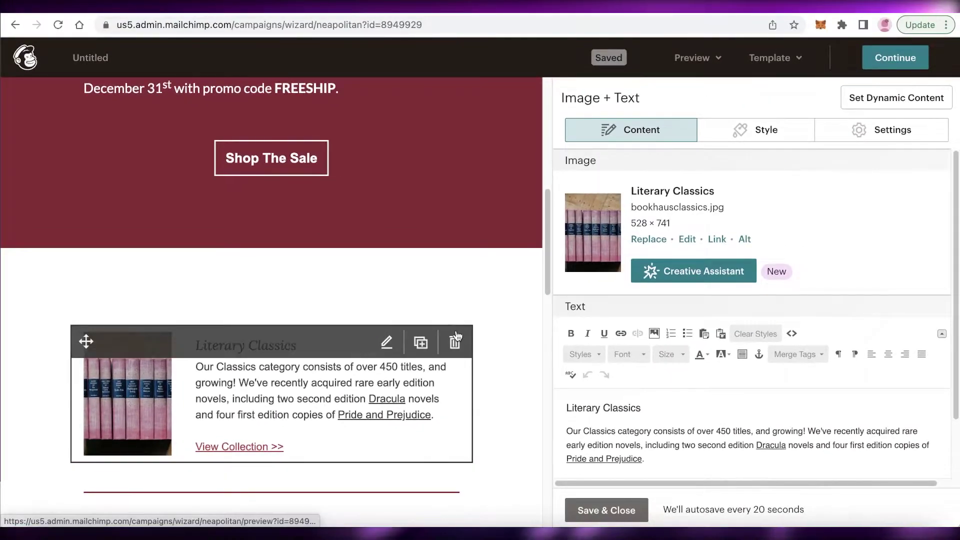
click(456, 336)
click(325, 338)
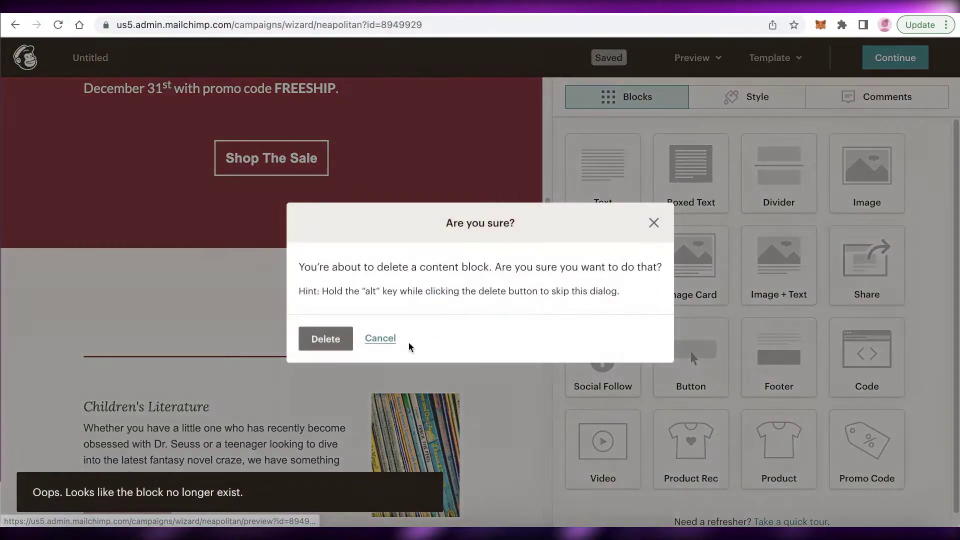
click(325, 338)
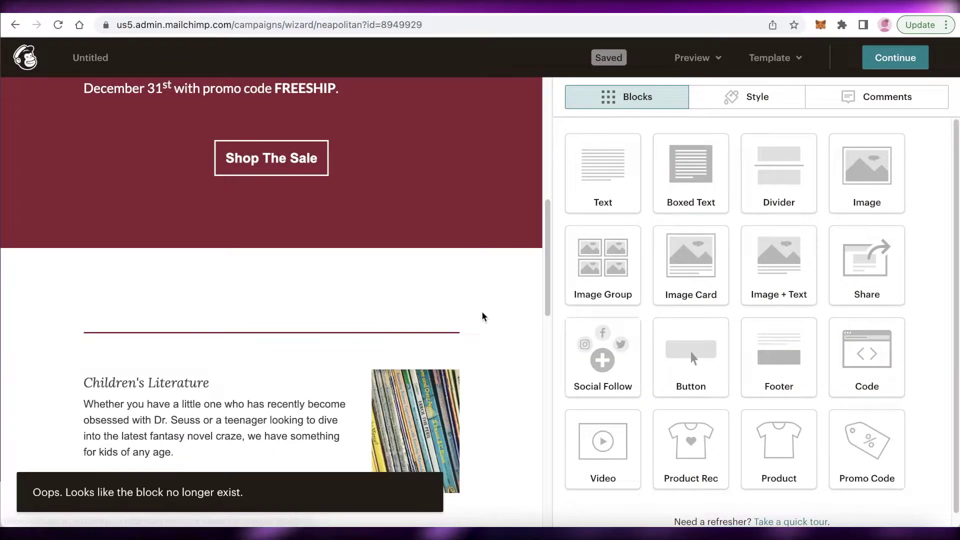
Delete the Children's Literature block and the three dividers down to Find us online
click(455, 317)
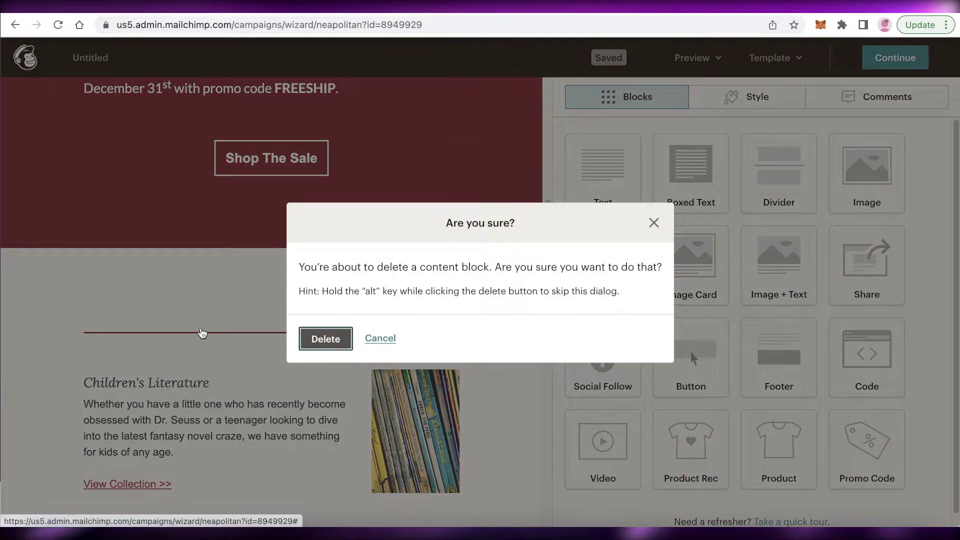
click(325, 338)
click(453, 317)
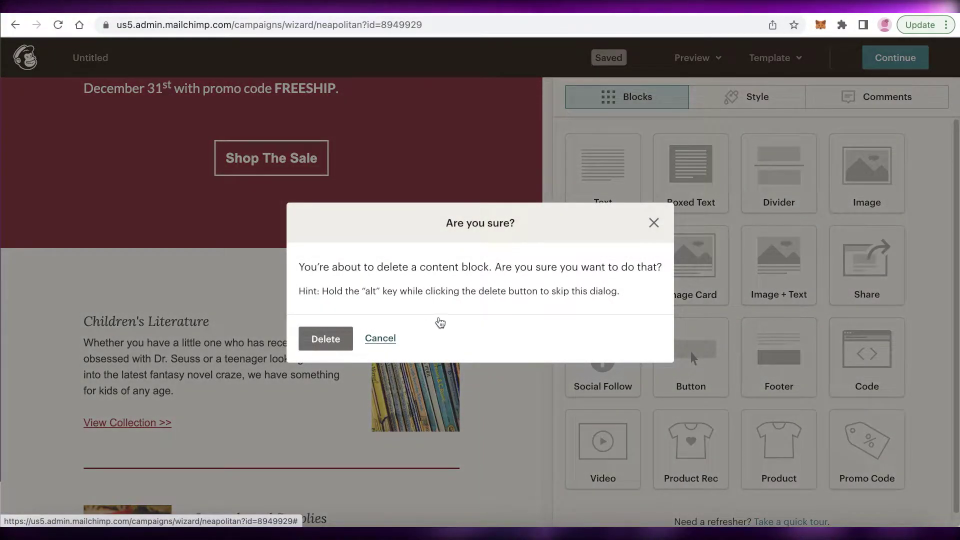
click(325, 339)
click(454, 317)
click(330, 341)
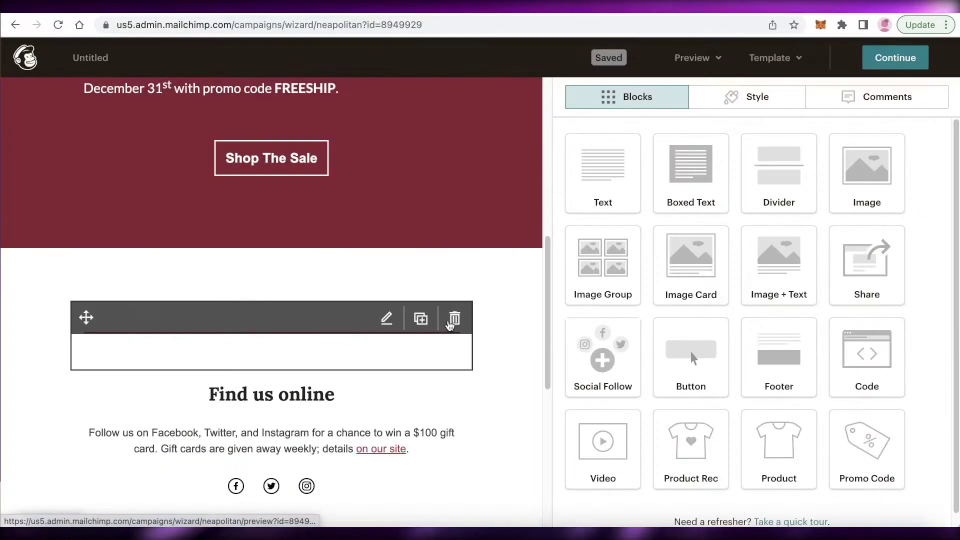
click(452, 317)
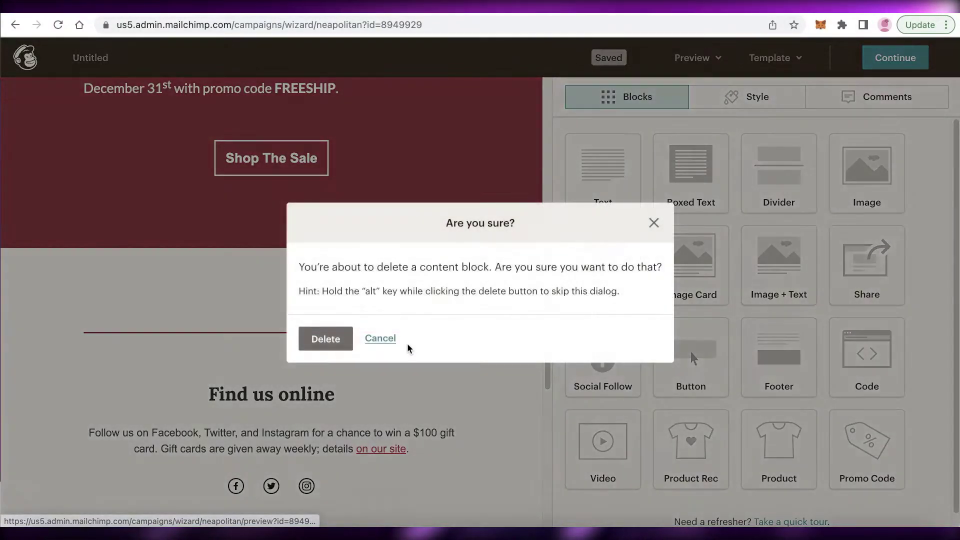
click(345, 347)
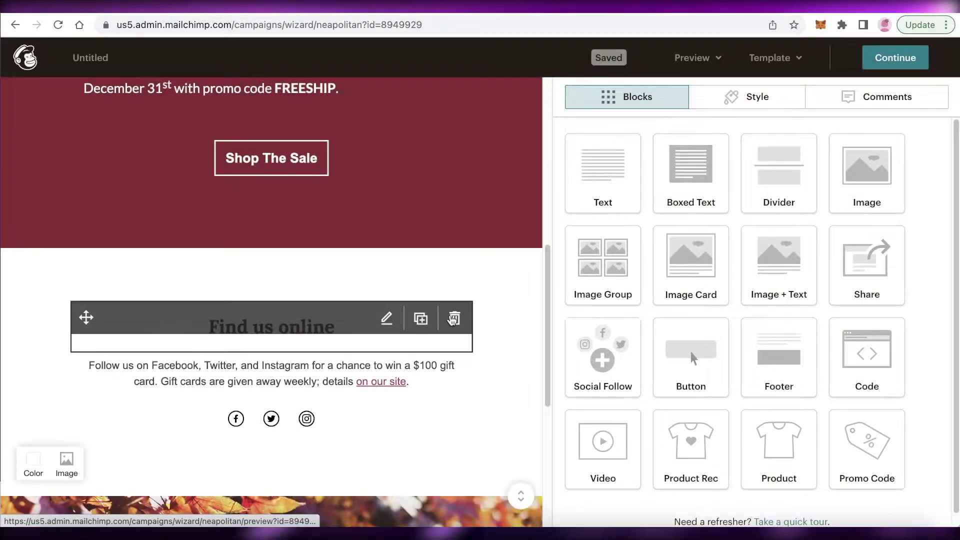
Delete the A Special Thank You heading so the body opens with the thank-you paragraph
scroll(379, 322, down, 6)
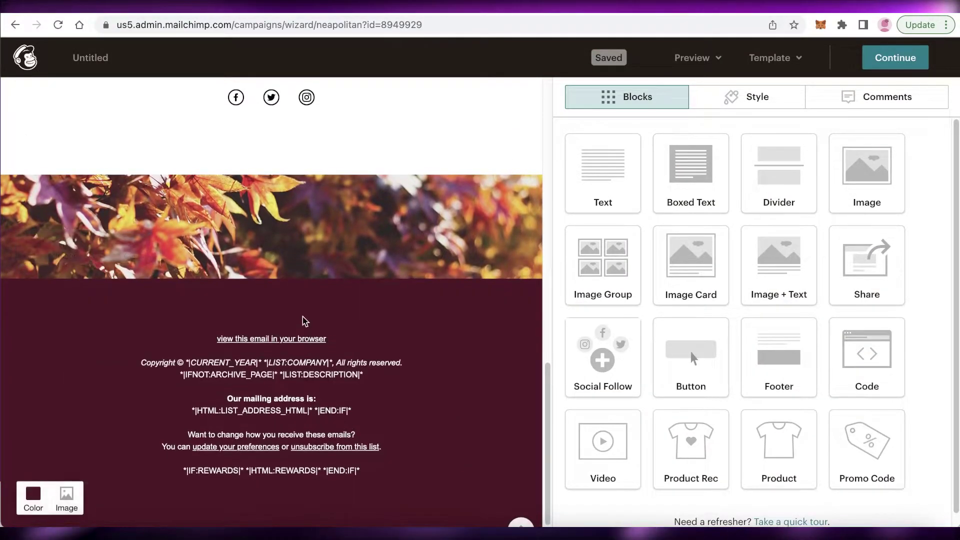
scroll(270, 385, up, 5)
scroll(270, 385, down, 4)
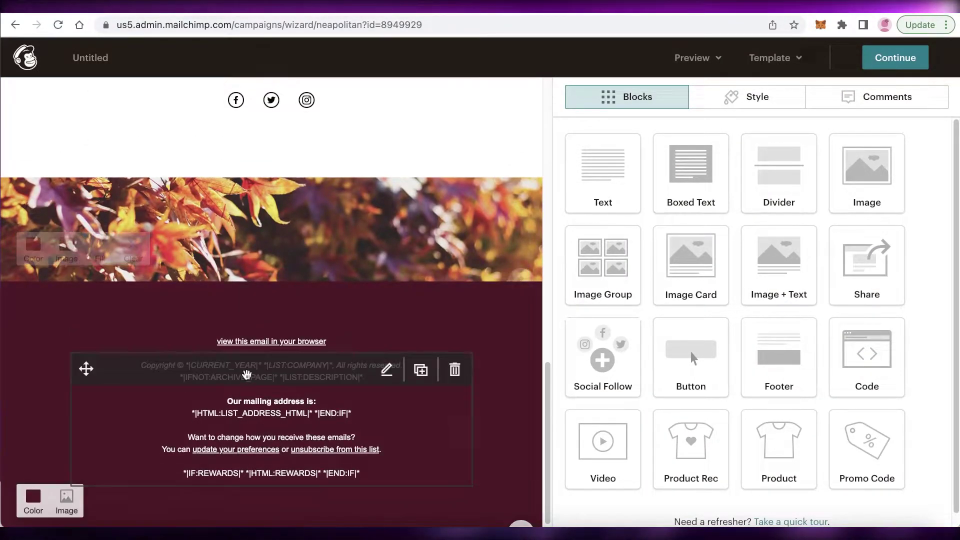
scroll(249, 375, up, 7)
scroll(299, 314, up, 8)
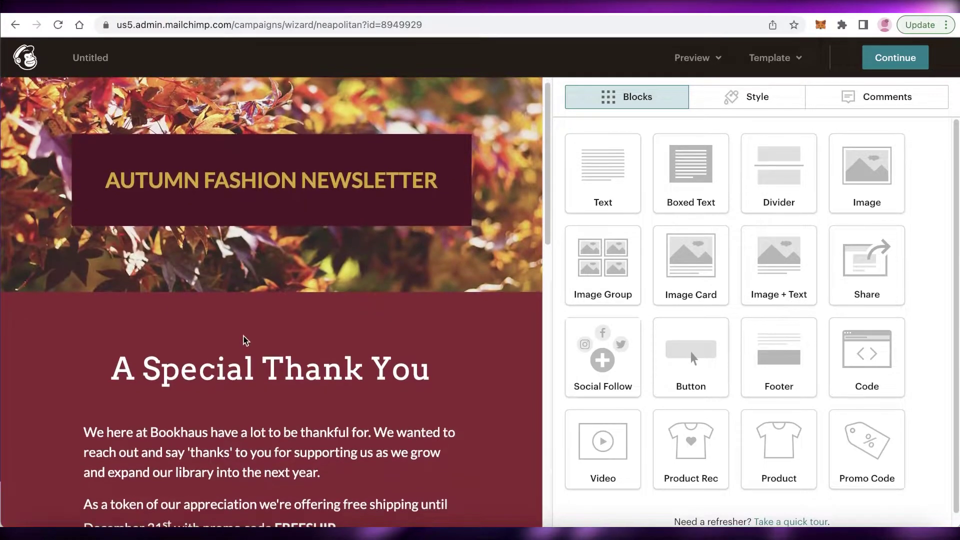
click(288, 364)
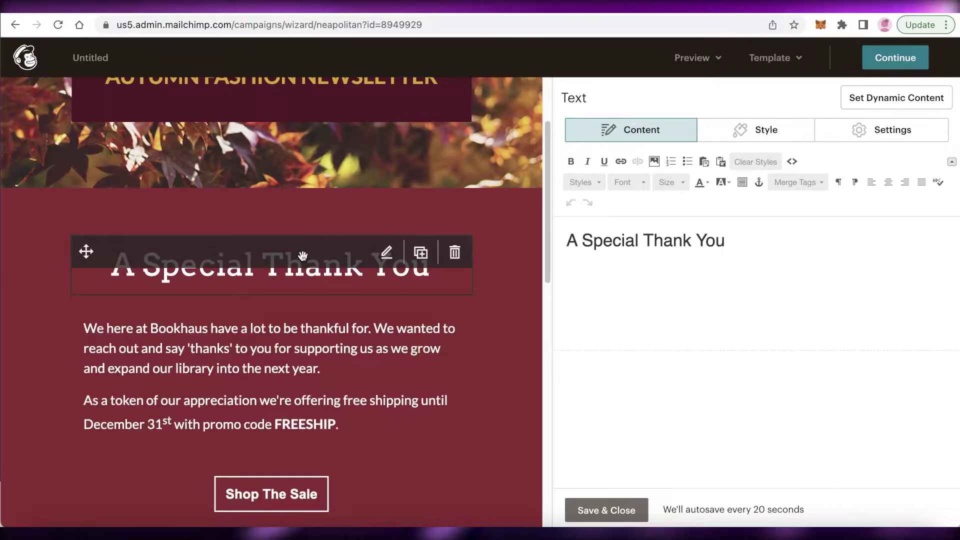
click(454, 252)
click(326, 337)
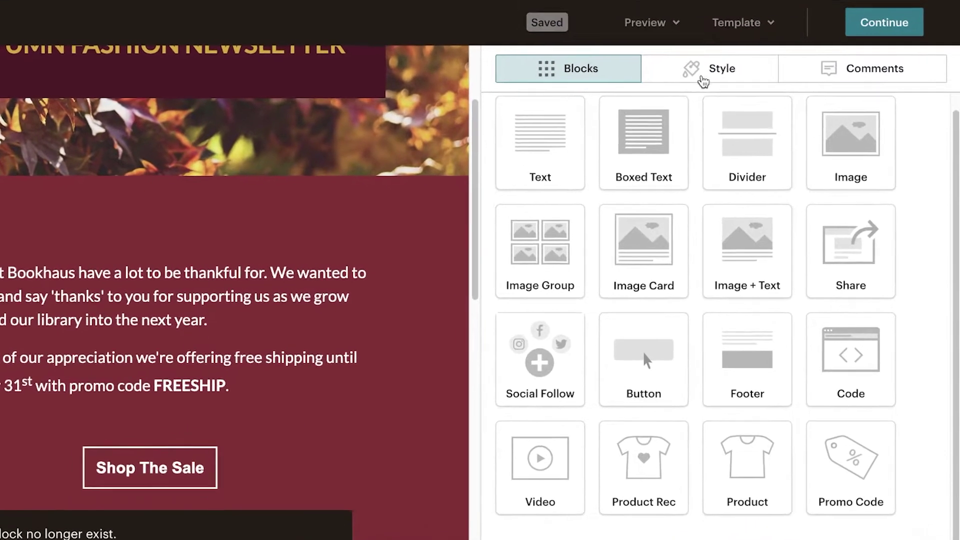
click(703, 79)
Place an Image + Text block above the thank-you text and open its image library
click(584, 75)
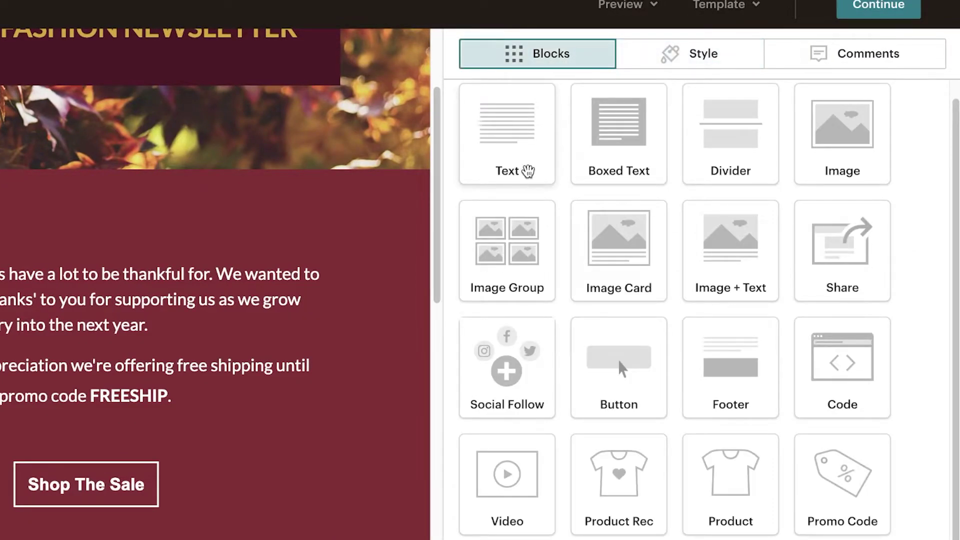
drag(731, 253, 52, 326)
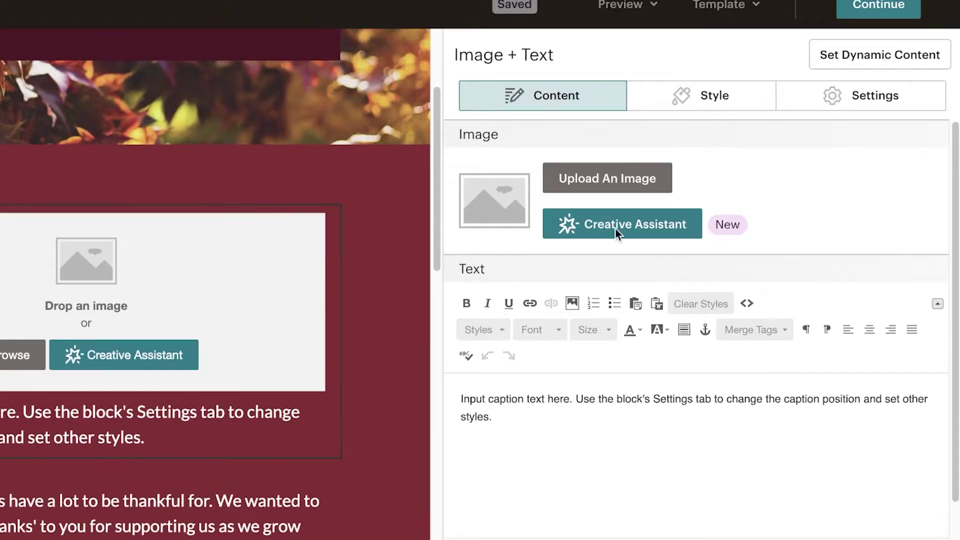
click(575, 179)
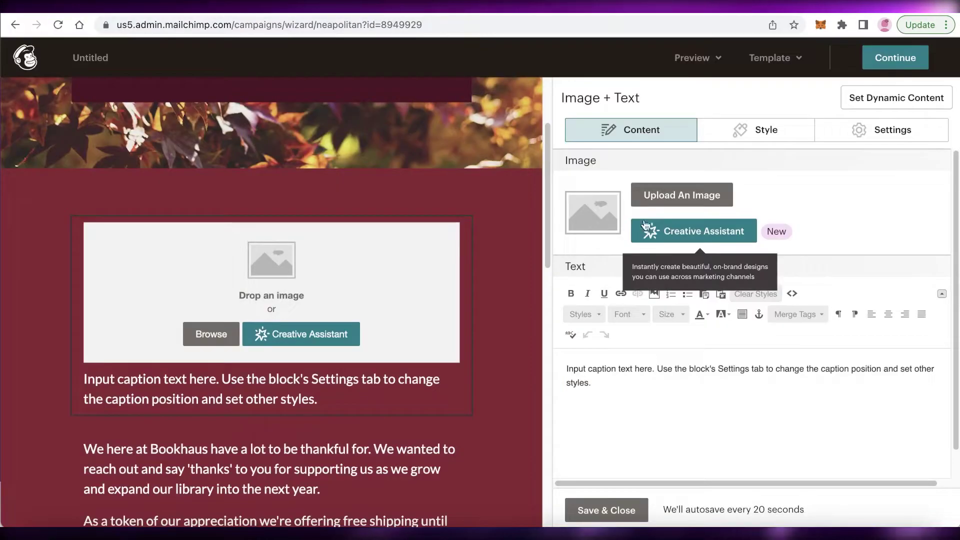
click(664, 196)
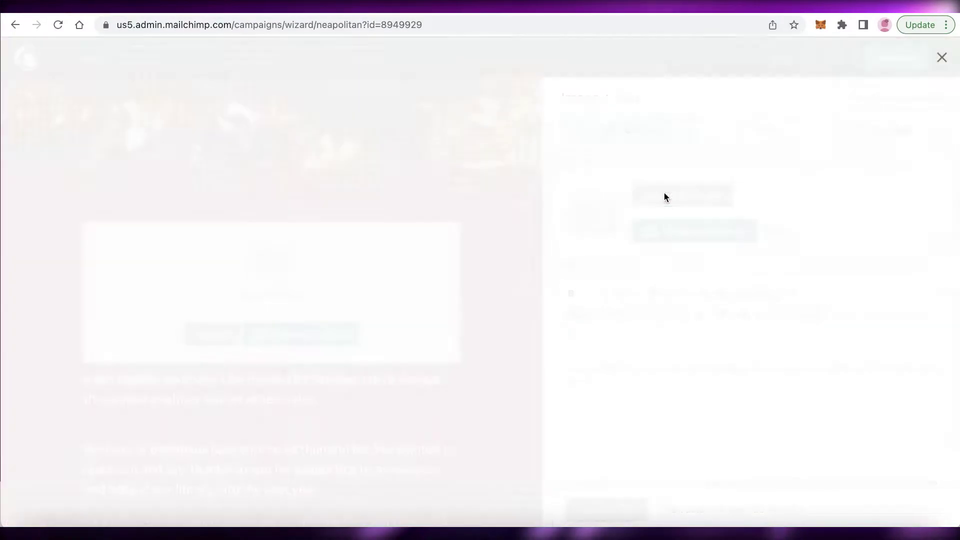
Upload 5511573_512x512.png from the Downloads folder as the block's image
click(65, 153)
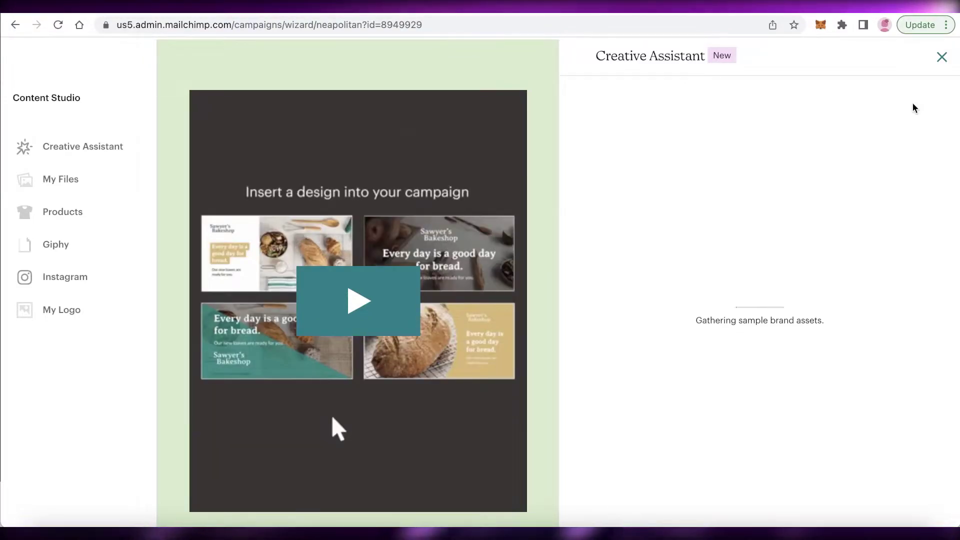
click(942, 57)
click(208, 335)
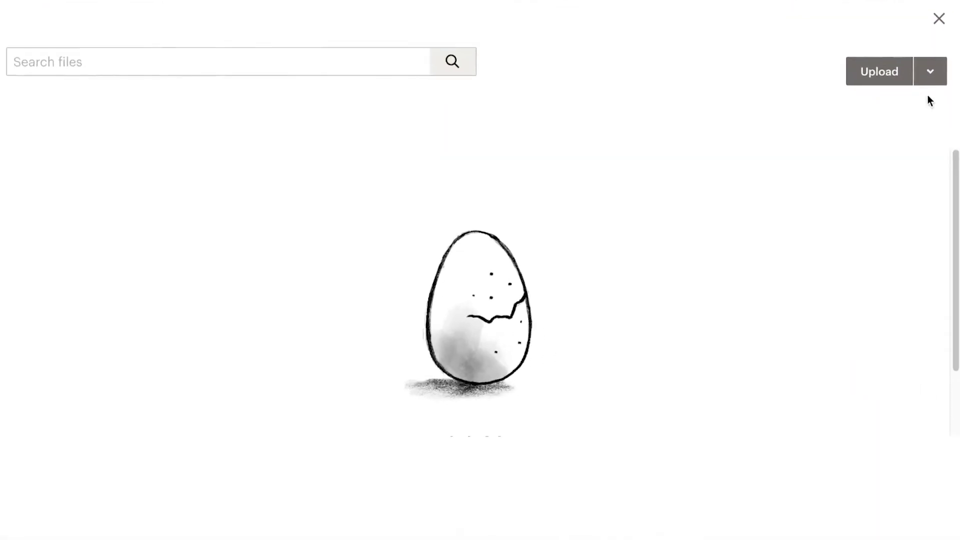
click(879, 71)
click(131, 163)
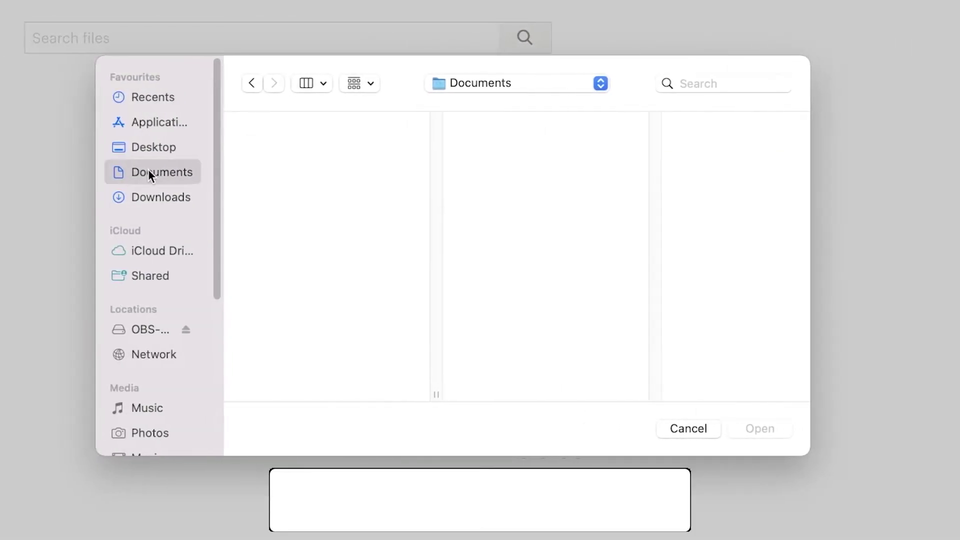
click(156, 197)
click(334, 153)
click(785, 429)
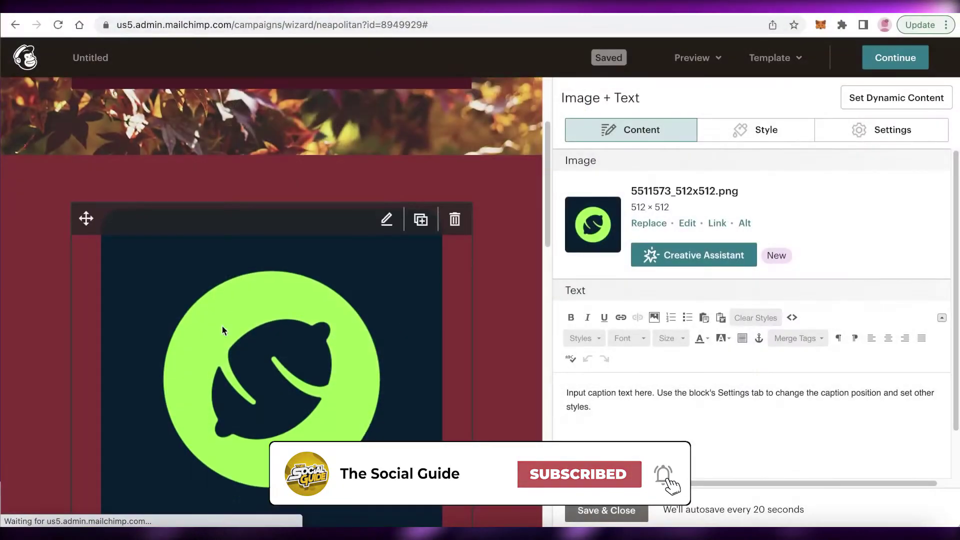
Replace the Image + Text placeholder caption with THE NEW AUTUMN COLORS
scroll(222, 326, down, 3)
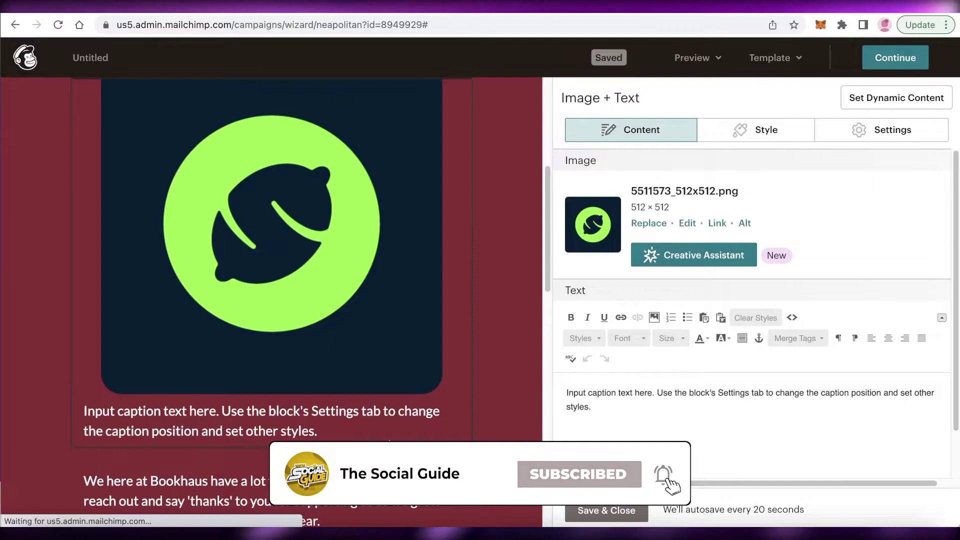
drag(647, 426, 475, 364)
key(BackSpace)
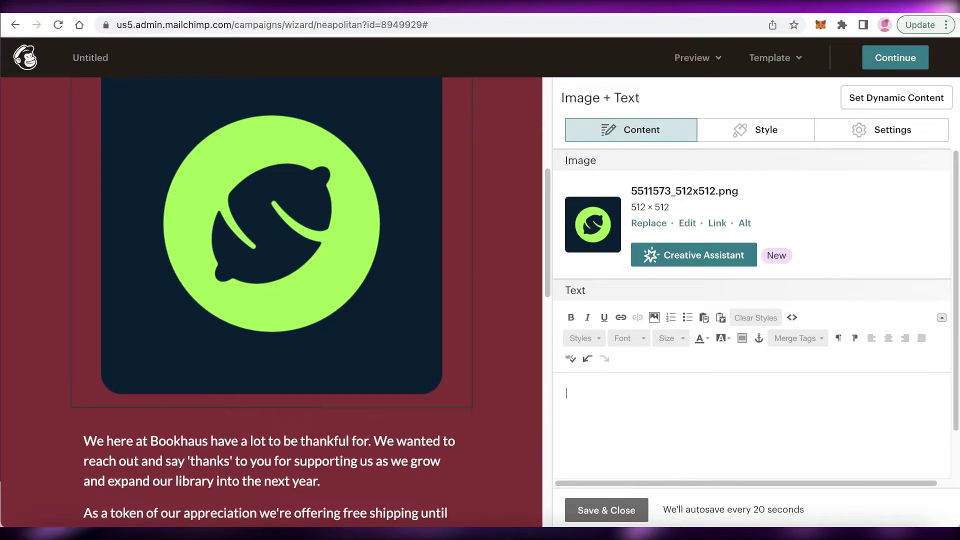
text(THE NEW AUTUMN CO)
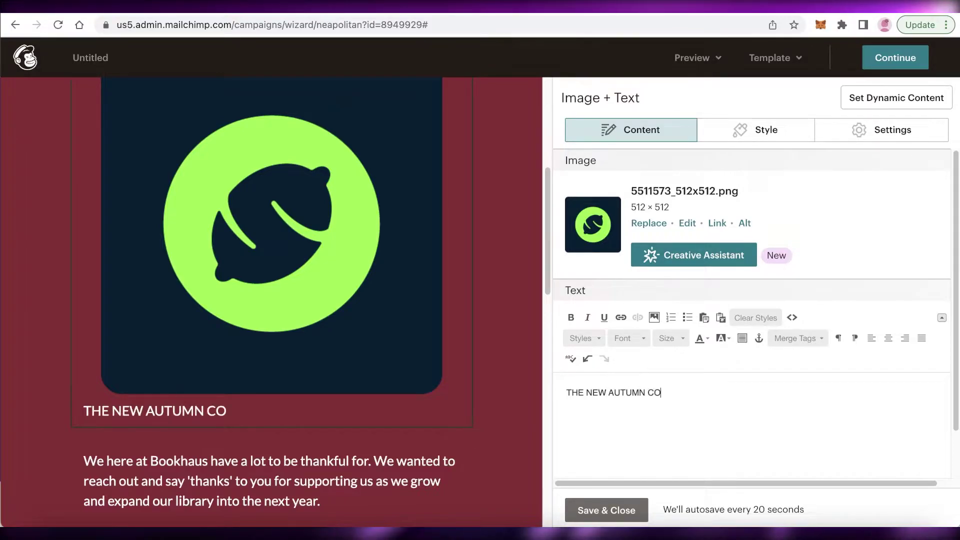
text(LORS ETC WE)
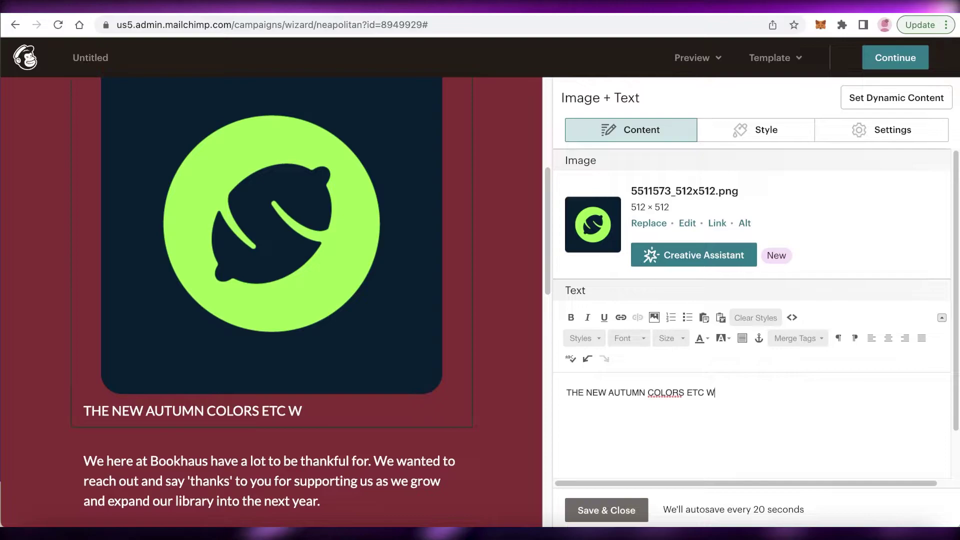
key(BackSpace)
key(BackSpace)
key(BackSpace)
key(BackSpace)
key(BackSpace)
key(BackSpace)
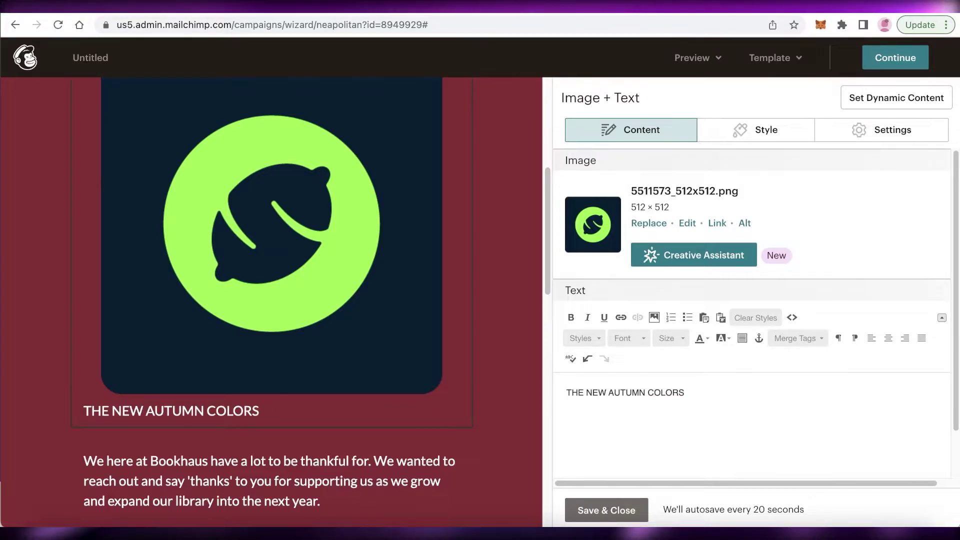
Save and close the caption text editor
scroll(429, 377, down, 8)
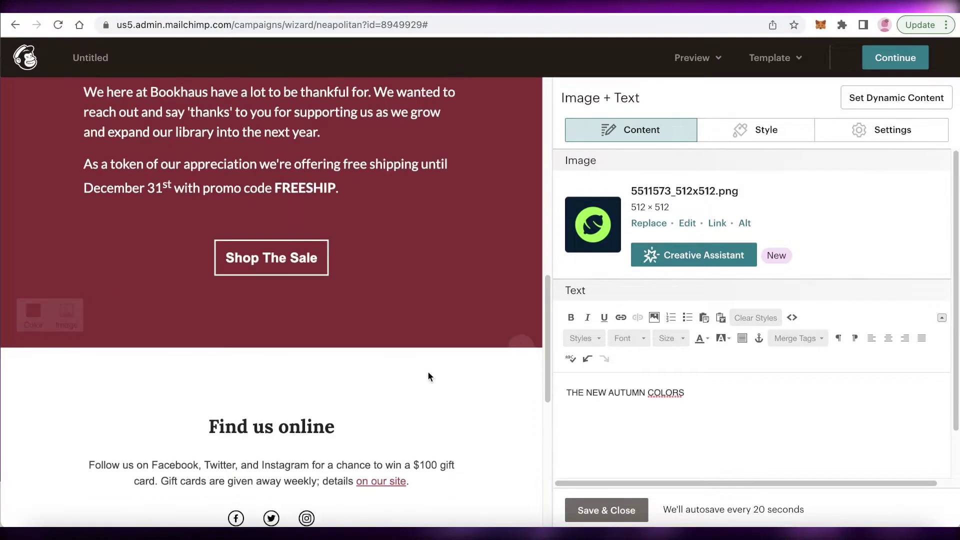
scroll(500, 325, up, 6)
scroll(499, 313, down, 8)
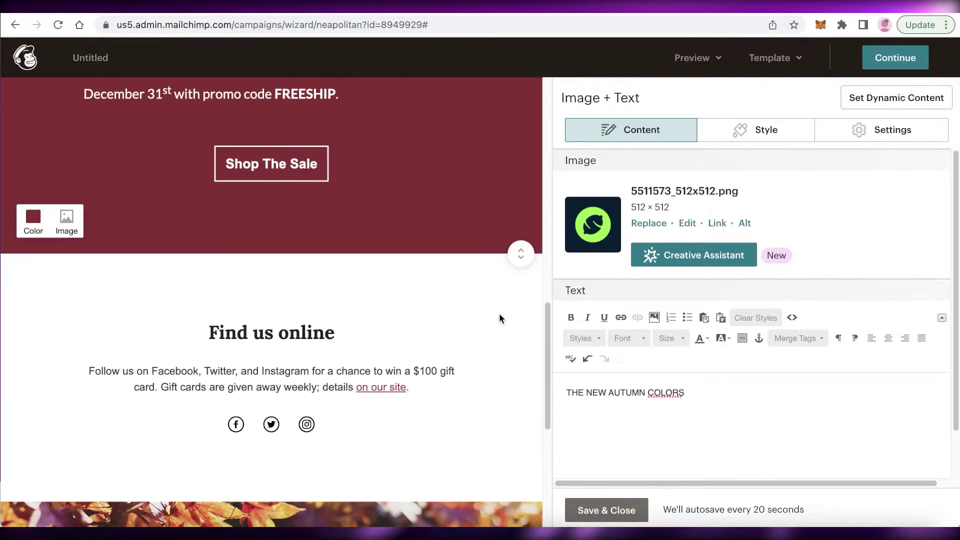
scroll(279, 207, up, 3)
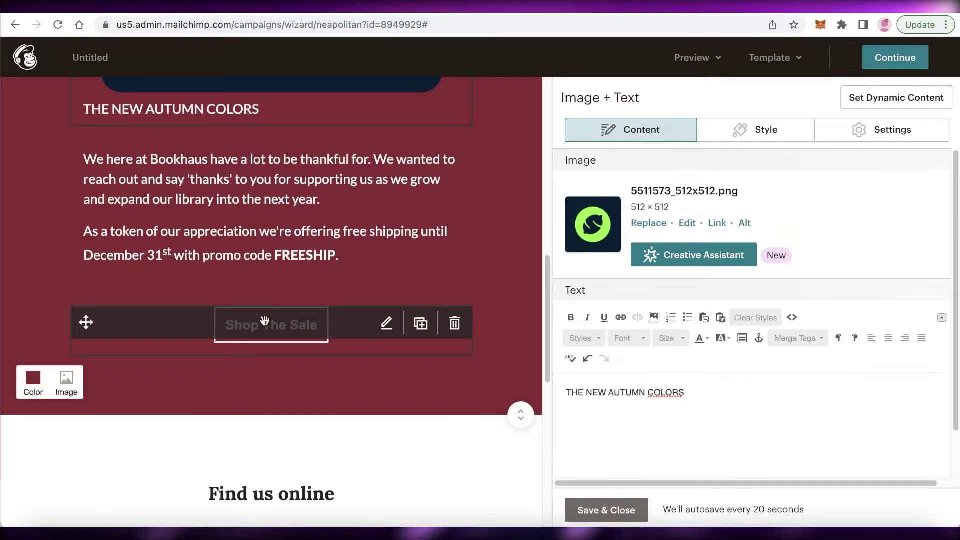
mouse_move(283, 324)
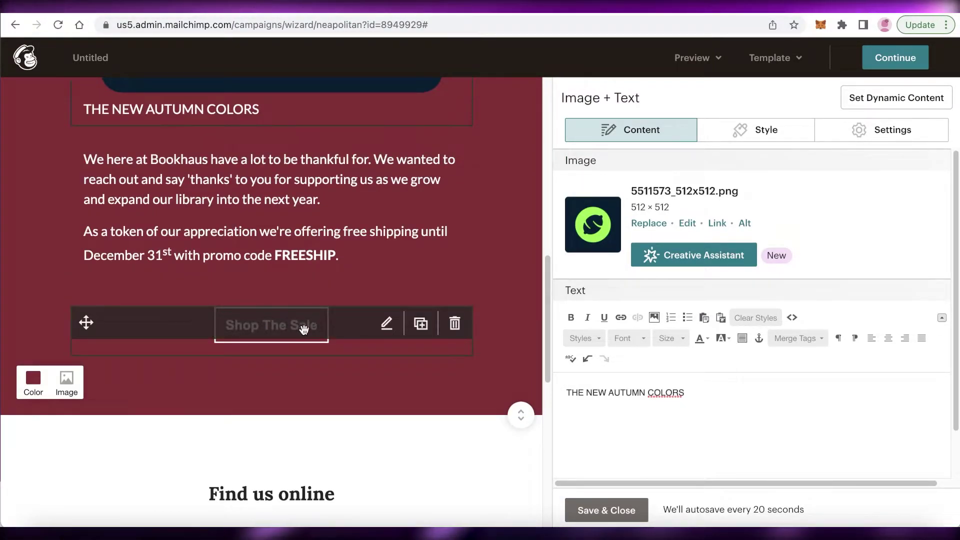
click(607, 509)
Delete the Shop The Sale button block
mouse_move(270, 326)
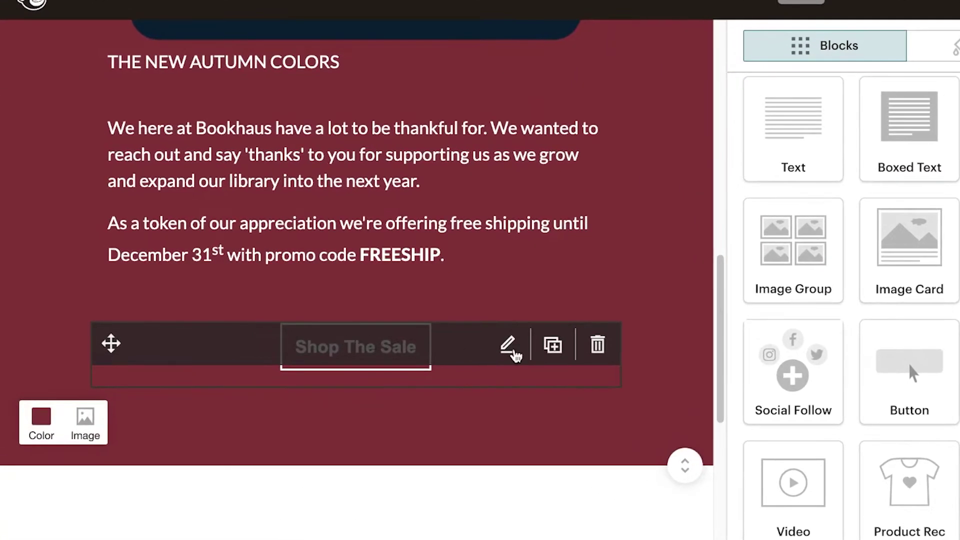
click(508, 345)
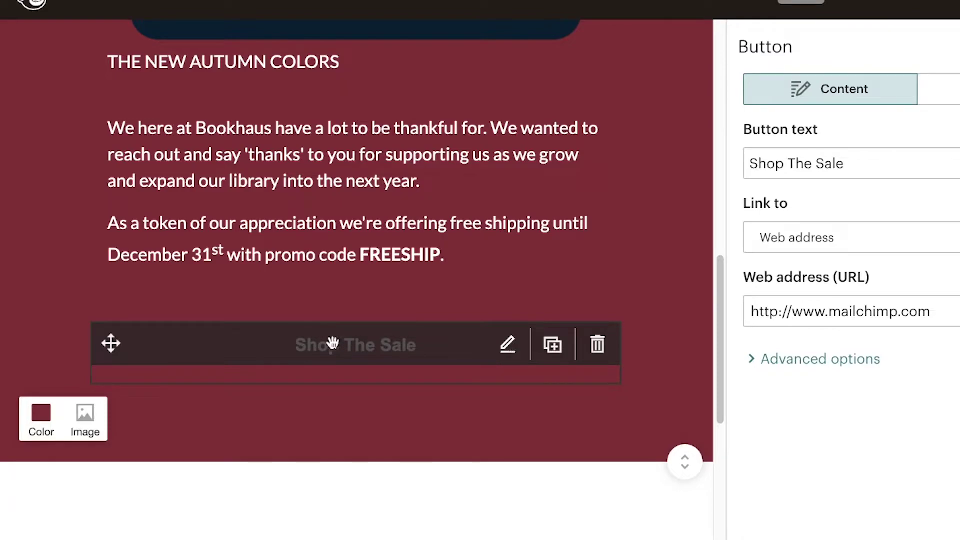
click(597, 344)
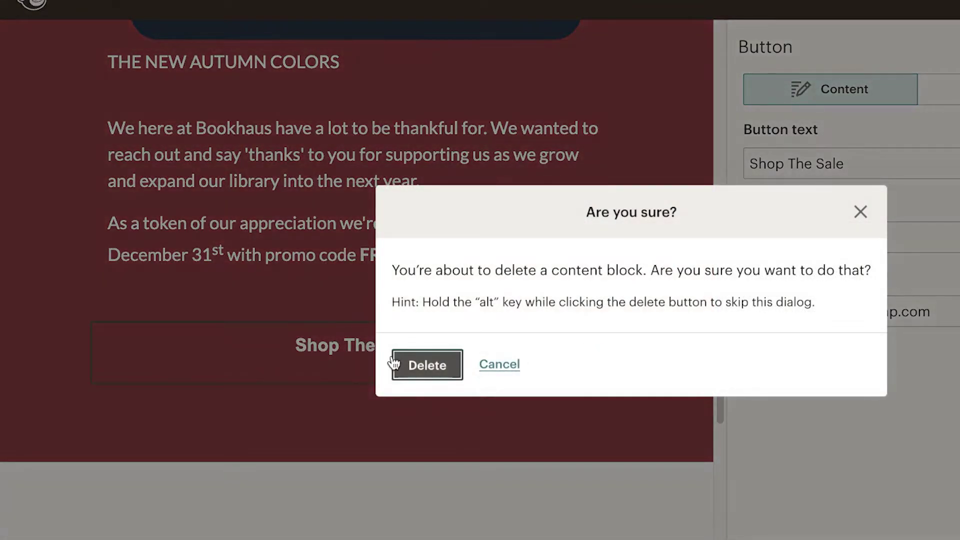
click(409, 370)
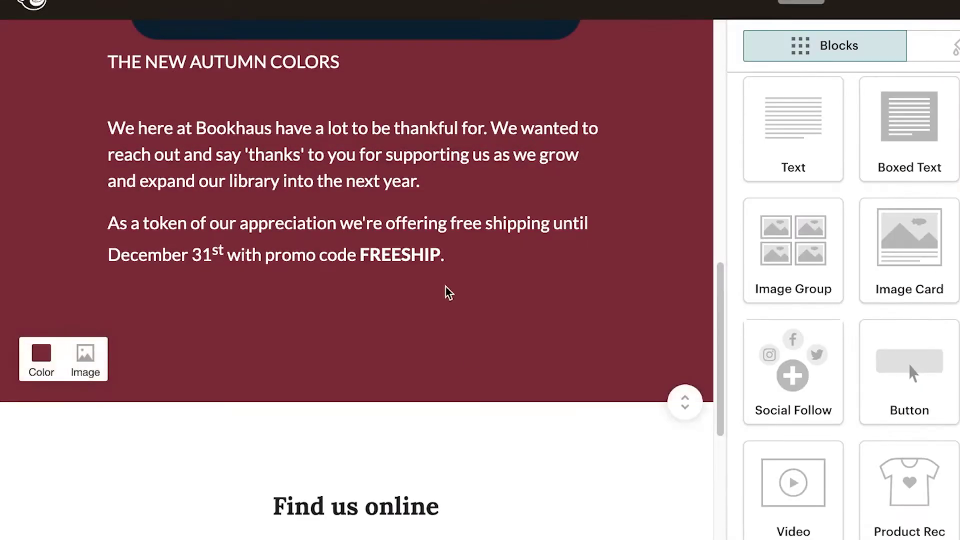
Delete the Bookhaus thank-you paragraph, keeping the free-shipping text, and close the editor
click(385, 203)
mouse_move(355, 182)
click(598, 129)
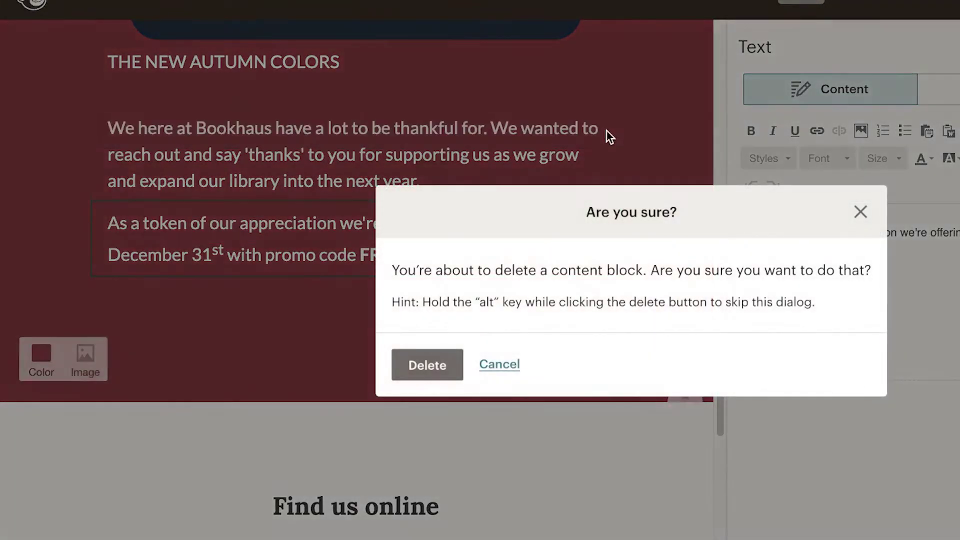
click(449, 372)
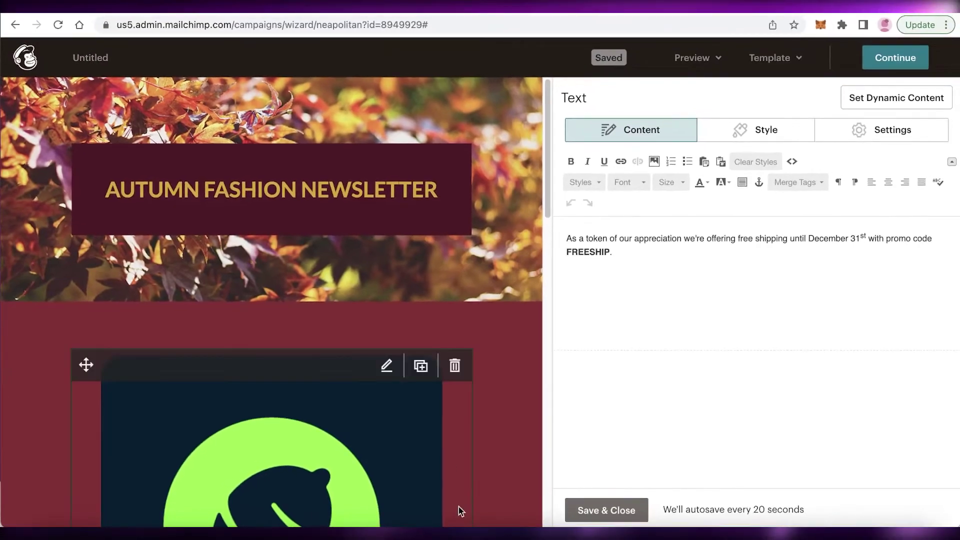
click(575, 507)
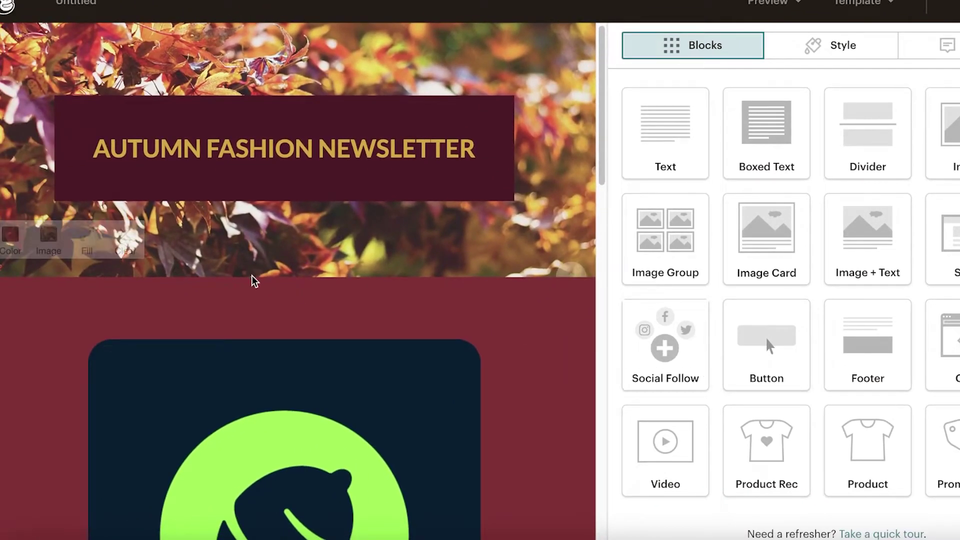
Add a BUY NOW button below the free-shipping paragraph with its link type set to Web address
drag(753, 368, 249, 239)
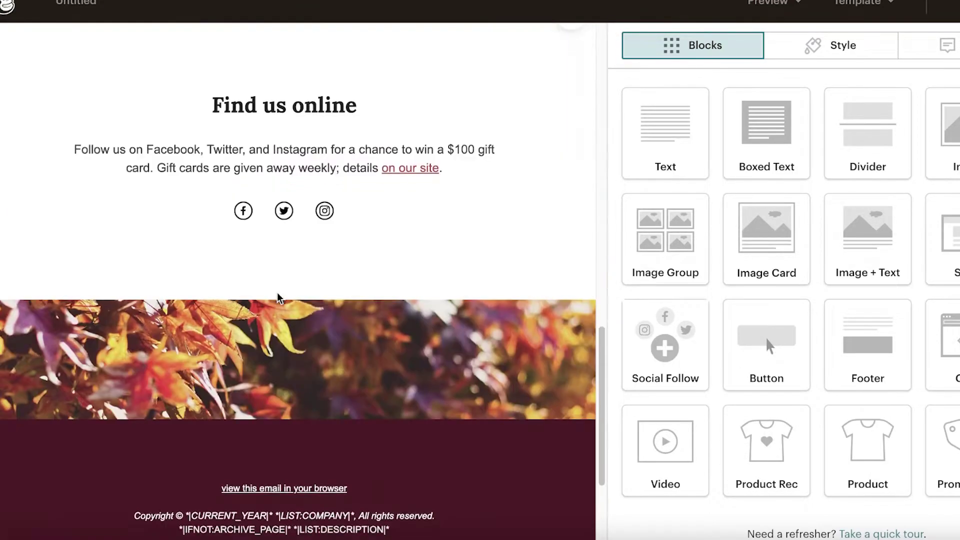
scroll(278, 300, up, 8)
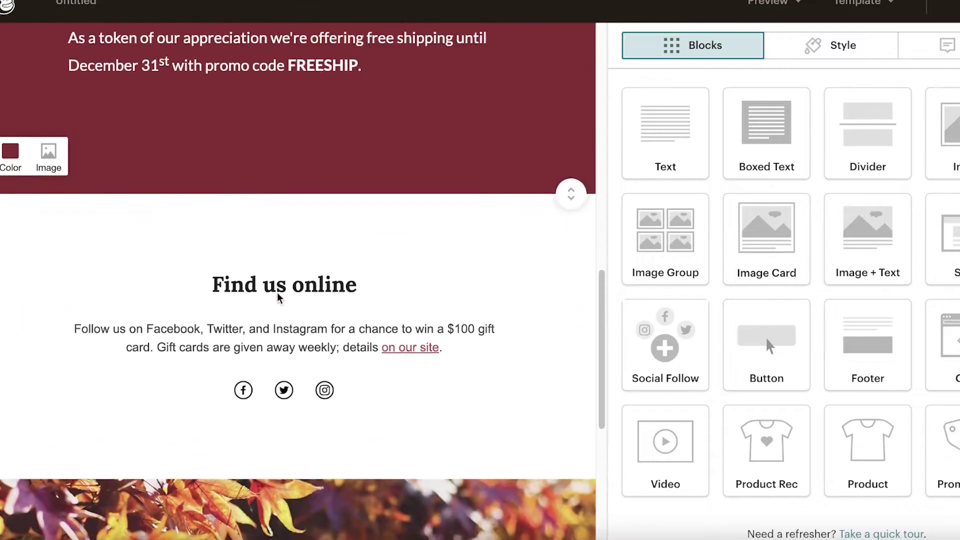
drag(766, 345, 273, 274)
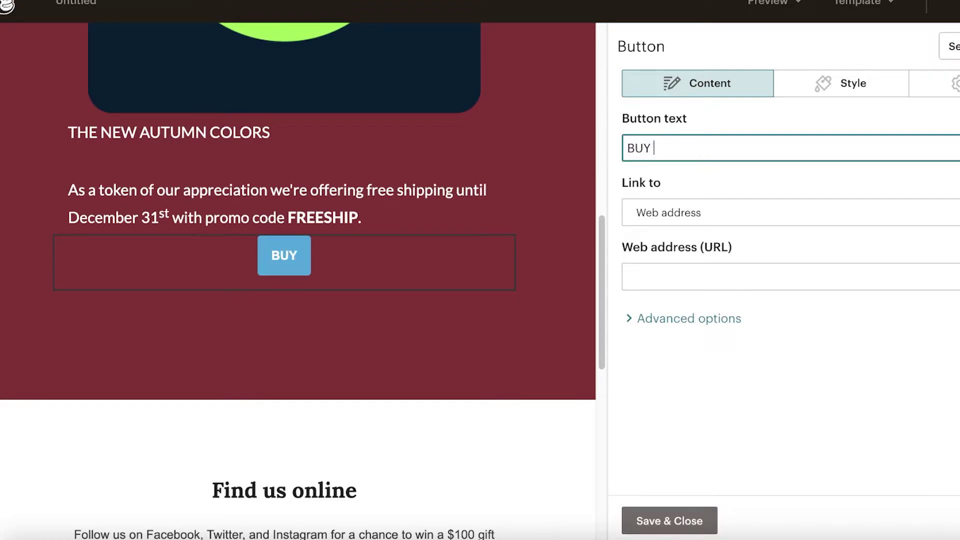
click(846, 219)
click(804, 225)
click(762, 244)
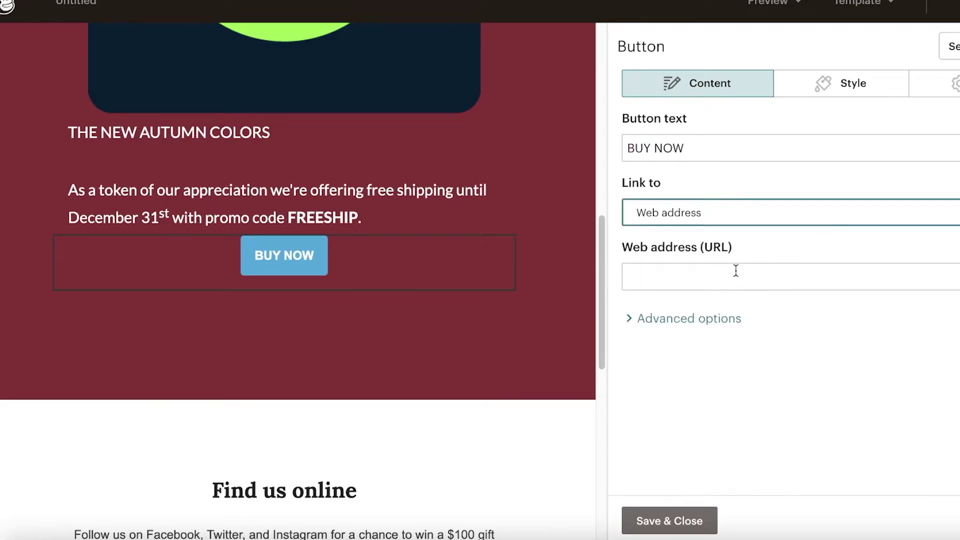
click(735, 270)
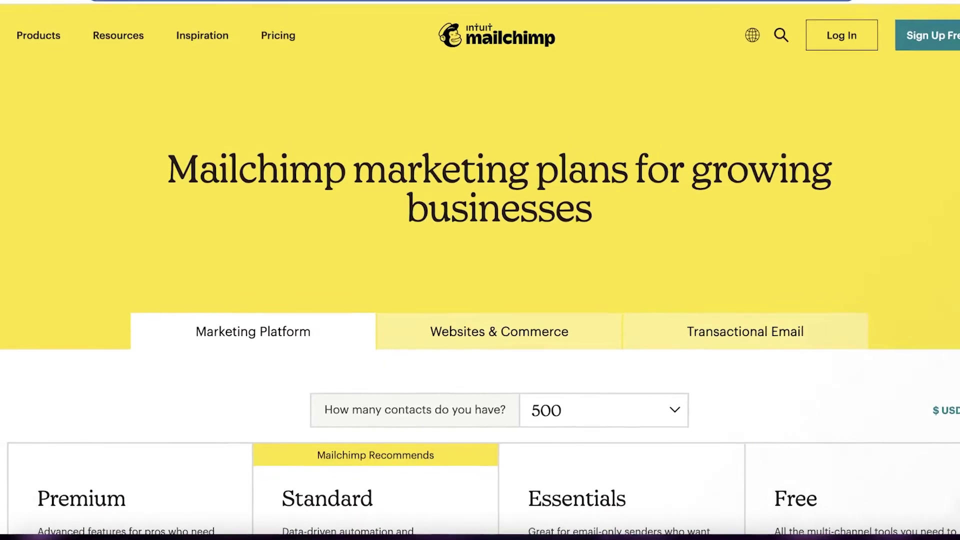
Load the mailchimp.com home page in the browser to copy its address
right_click(642, 12)
click(589, 27)
key(Return)
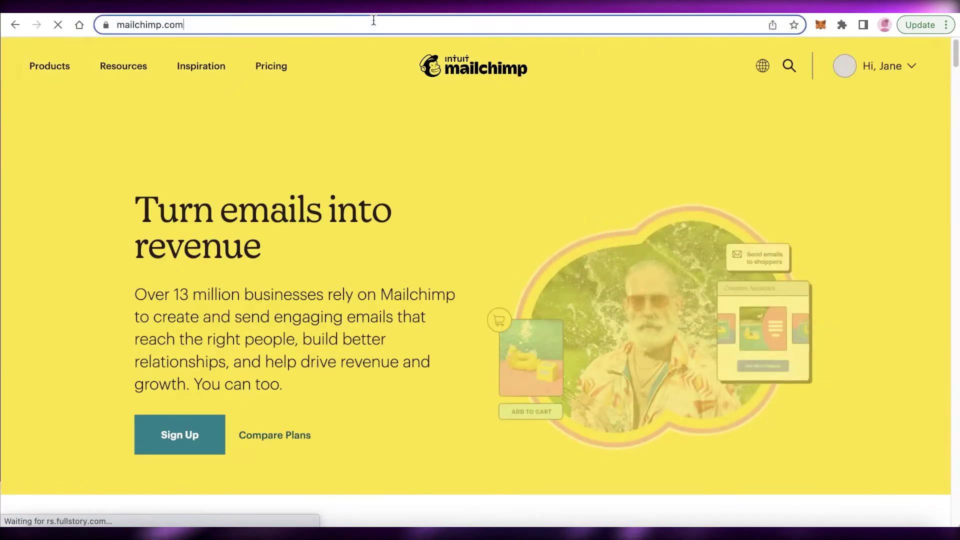
right_click(373, 20)
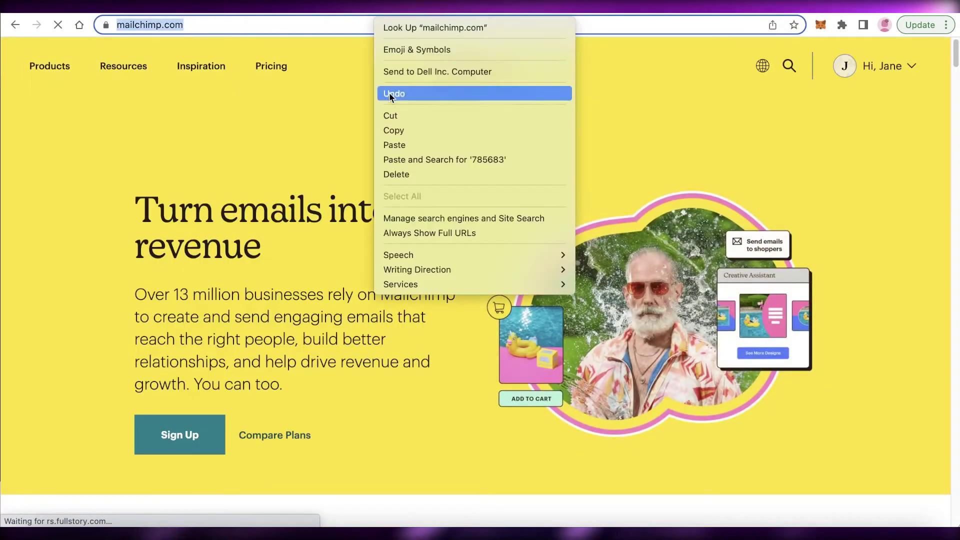
click(393, 130)
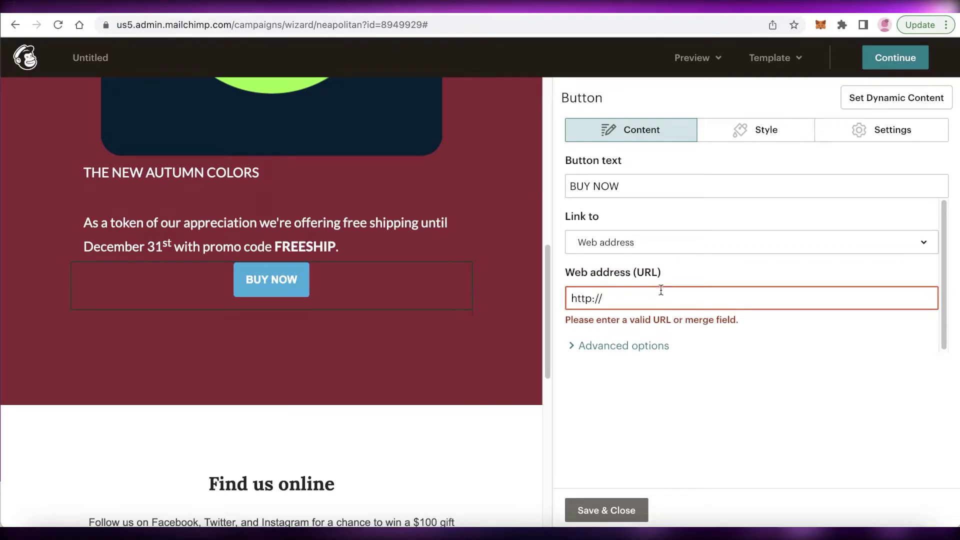
right_click(661, 295)
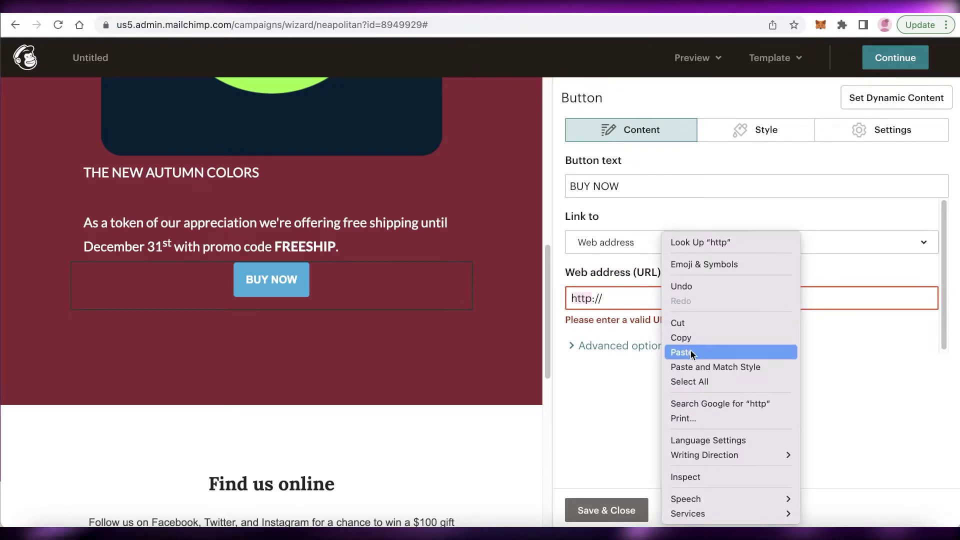
click(691, 352)
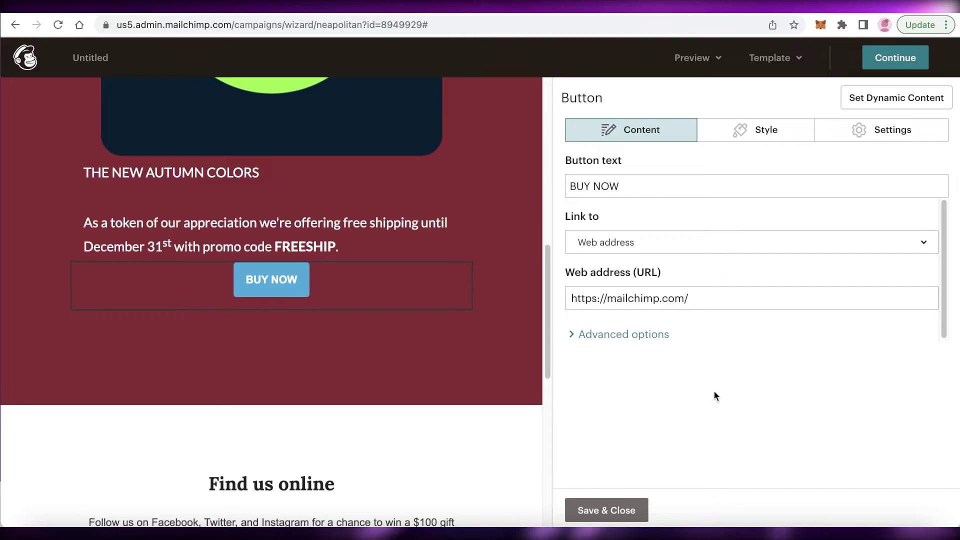
click(606, 508)
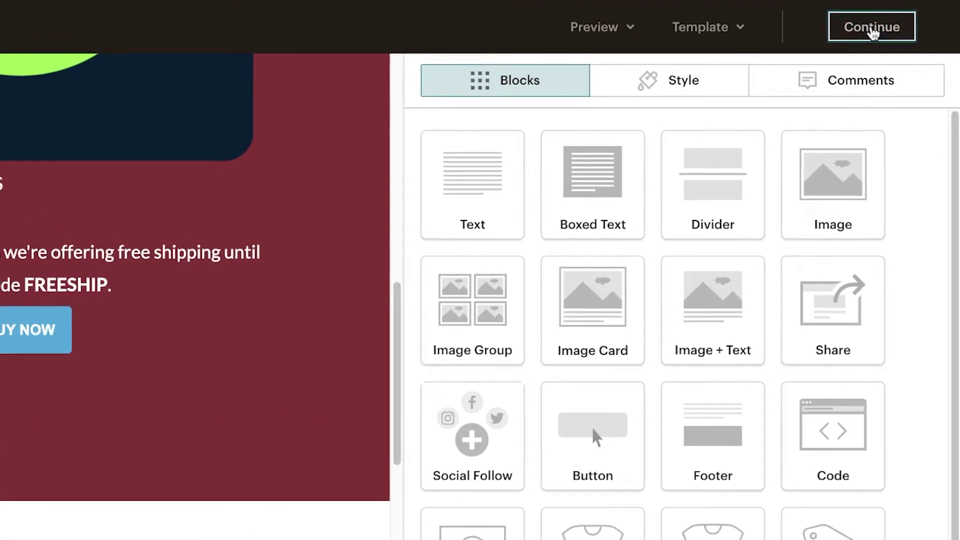
Move from the email design to campaign setup and start editing the To section
click(871, 28)
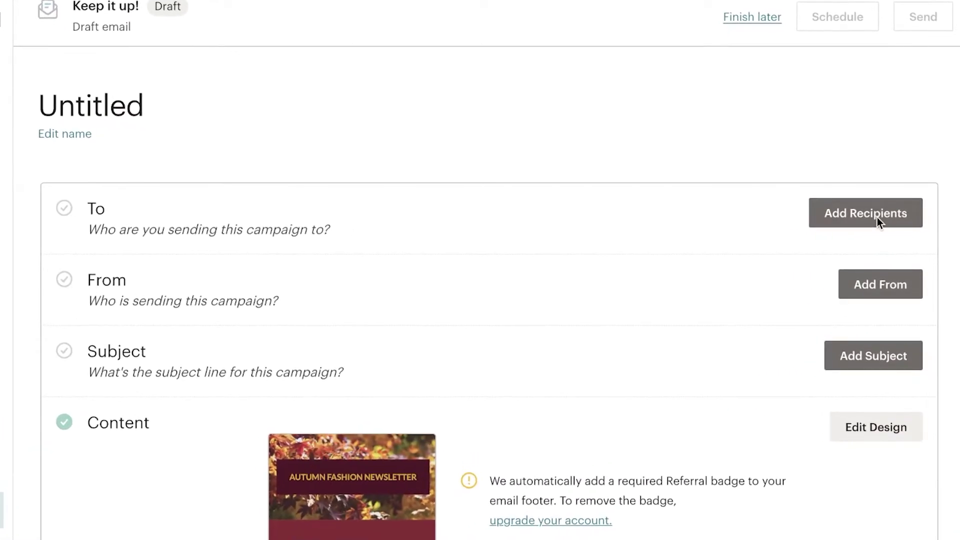
click(878, 220)
scroll(290, 239, down, 4)
scroll(260, 180, up, 2)
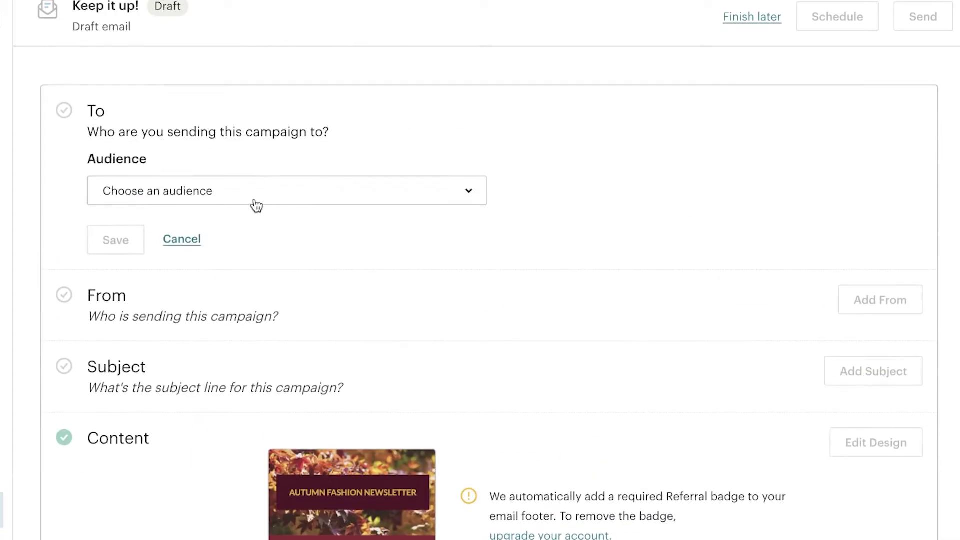
Choose the account's audience with all subscribers as recipients and save
click(257, 205)
click(179, 268)
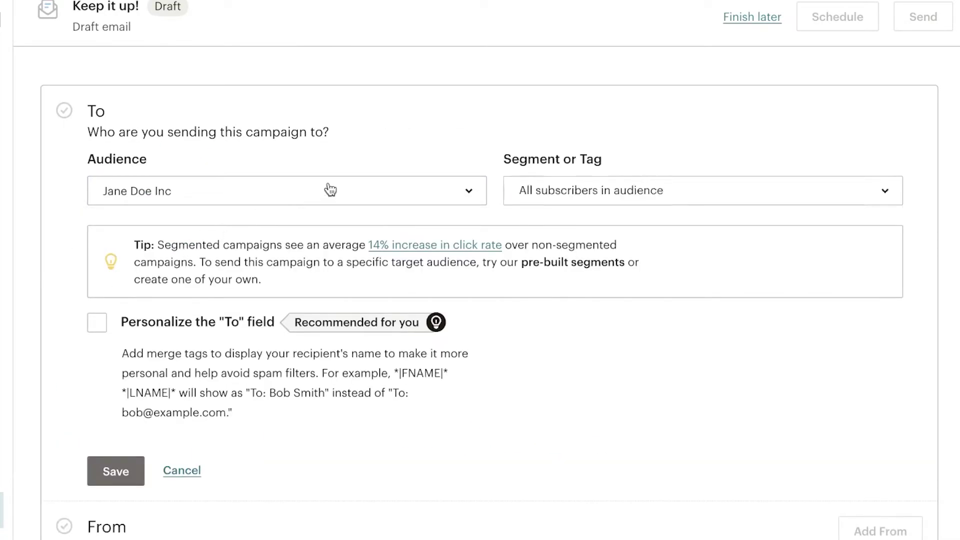
scroll(485, 182, down, 9)
scroll(571, 221, up, 10)
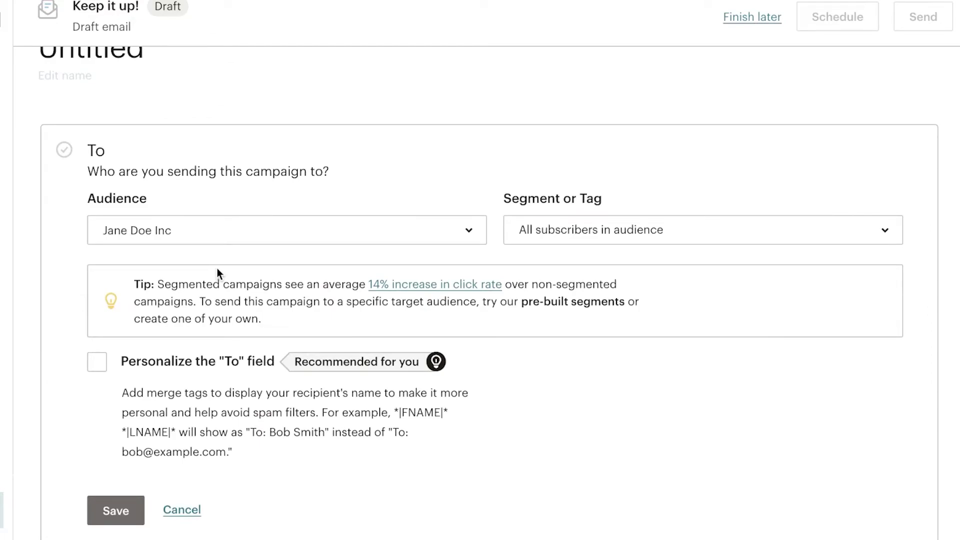
scroll(200, 266, down, 10)
scroll(238, 253, up, 6)
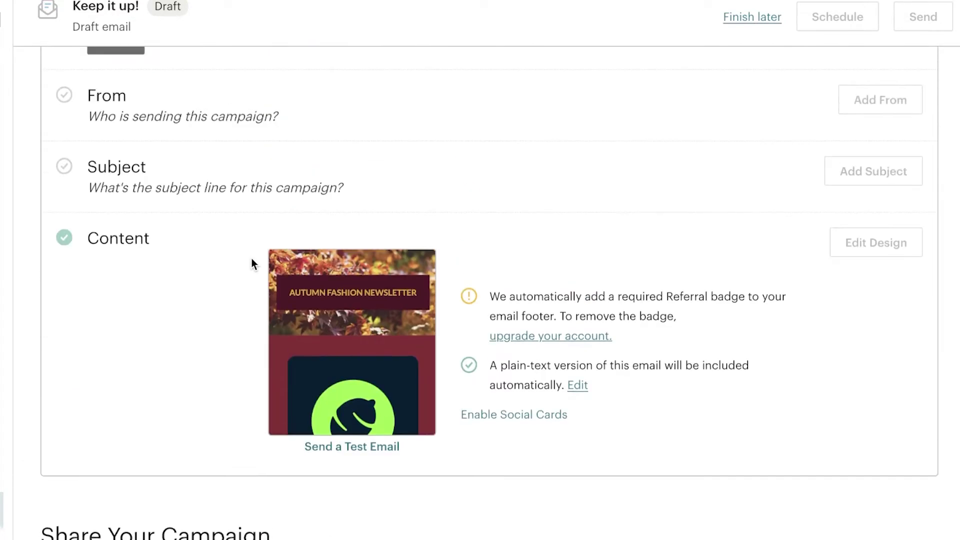
scroll(251, 259, up, 3)
mouse_move(276, 477)
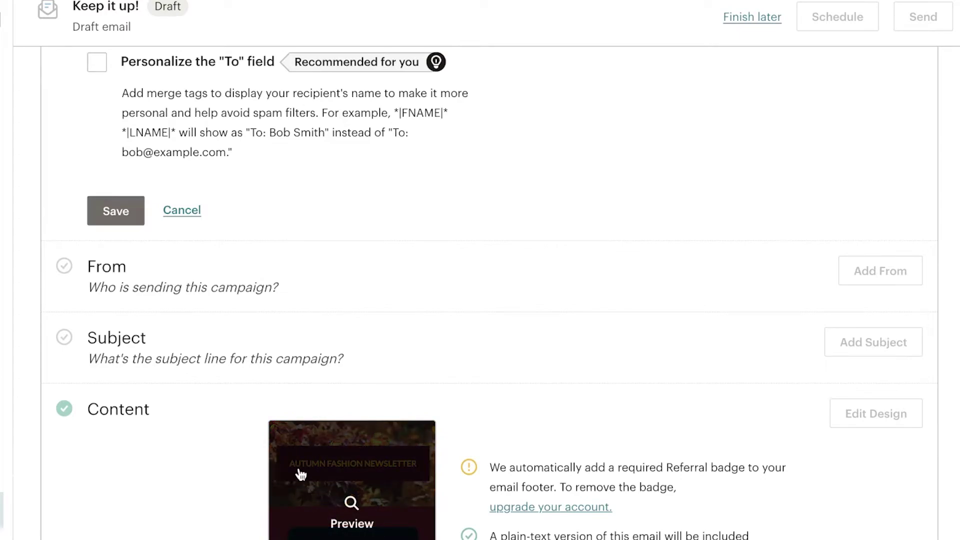
scroll(240, 303, up, 5)
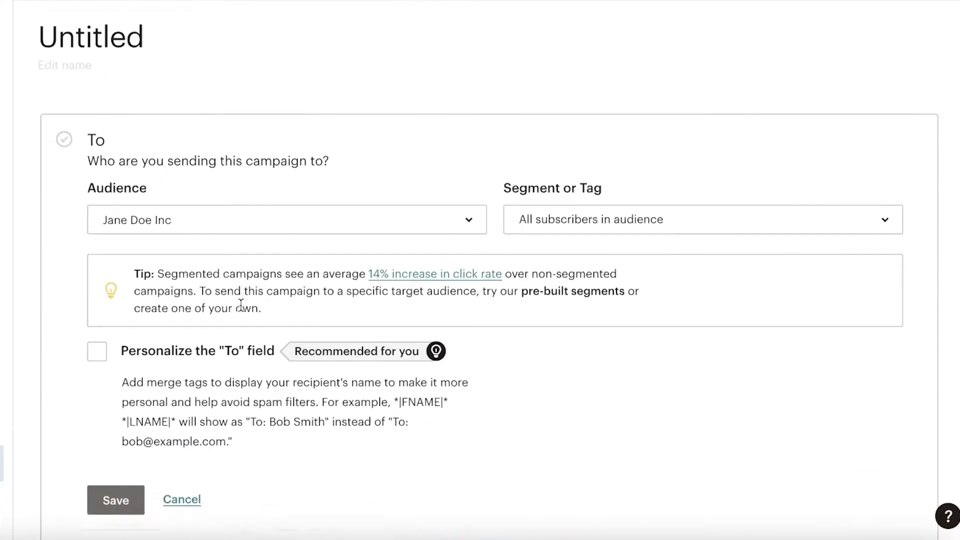
scroll(241, 304, down, 3)
click(116, 317)
Review the campaign checklist, then open the Mailchimp marketing plans pricing page
scroll(580, 302, down, 3)
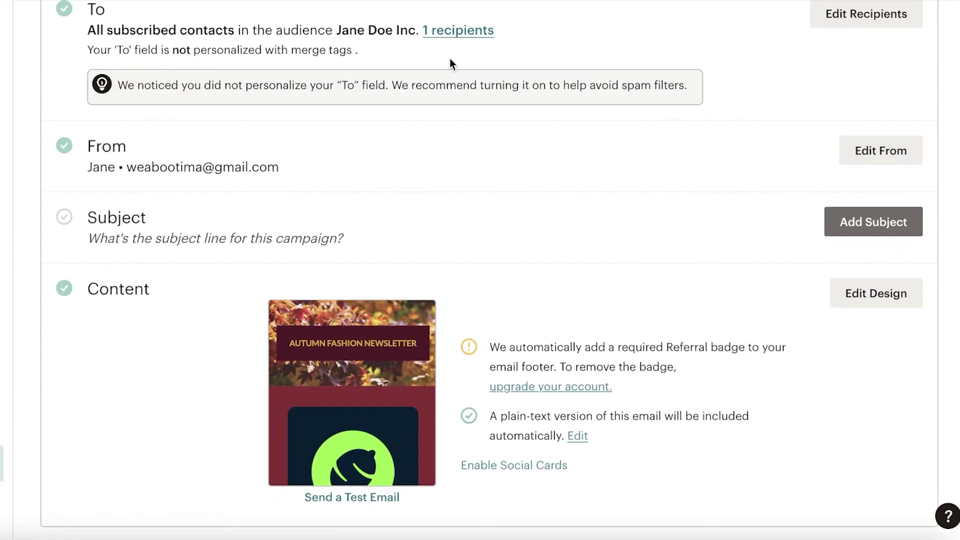
scroll(587, 140, up, 5)
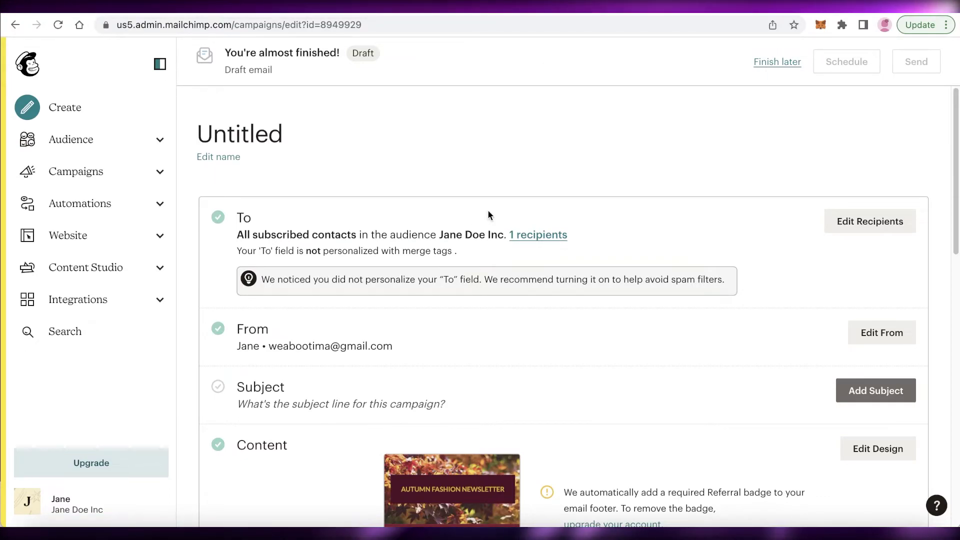
scroll(653, 106, down, 8)
scroll(655, 113, up, 5)
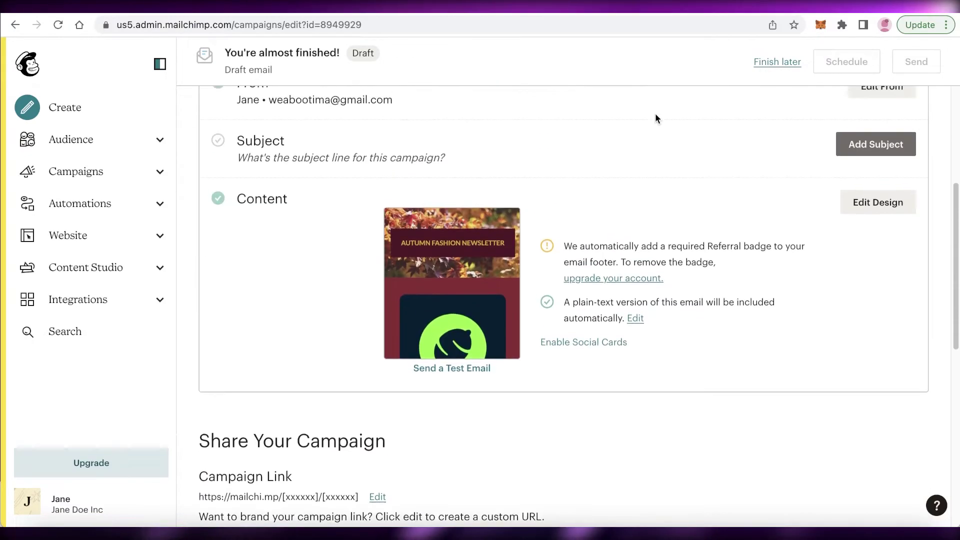
scroll(654, 113, up, 3)
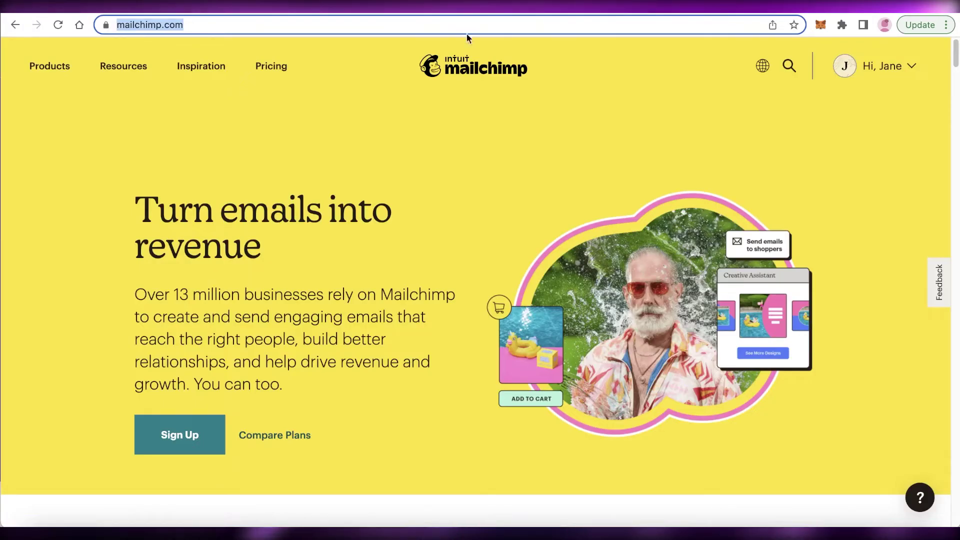
click(273, 66)
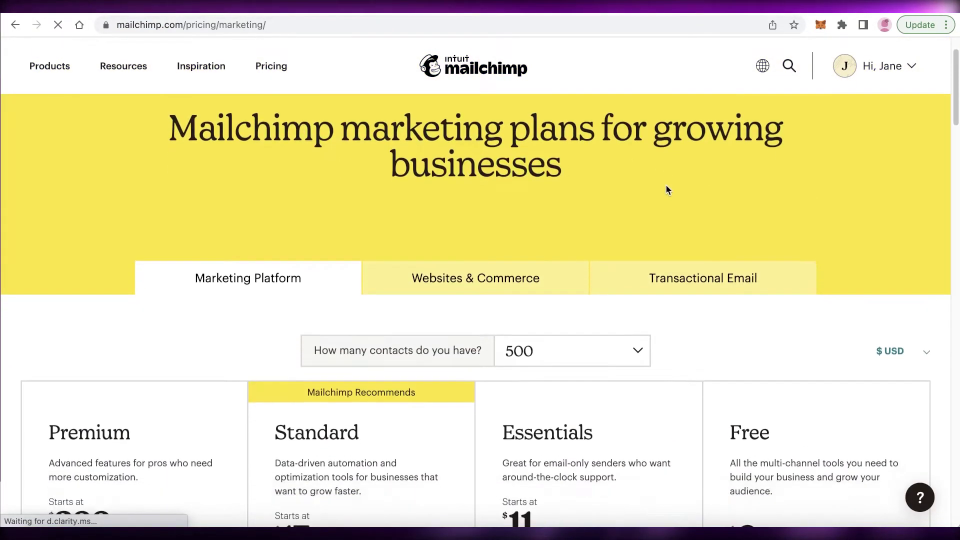
scroll(666, 189, down, 8)
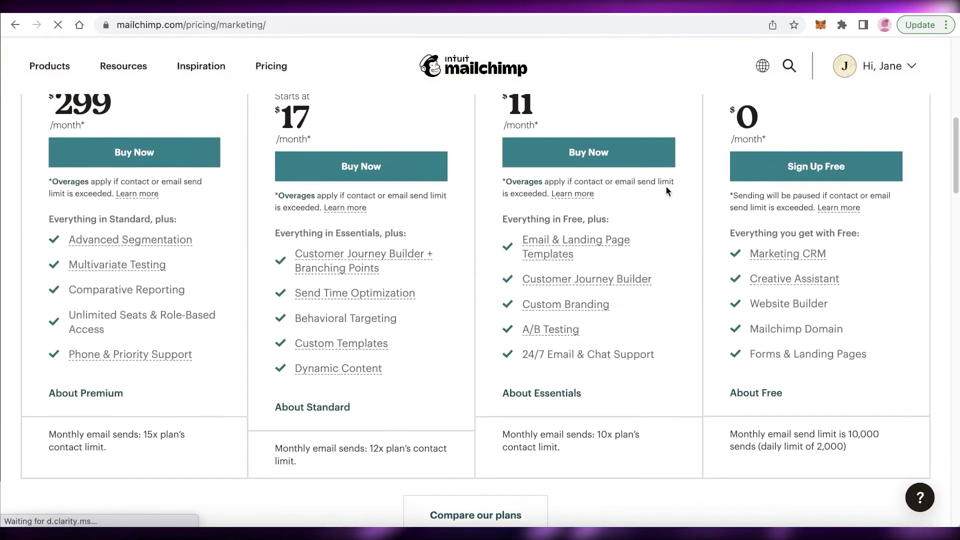
scroll(668, 192, up, 1)
scroll(666, 193, down, 3)
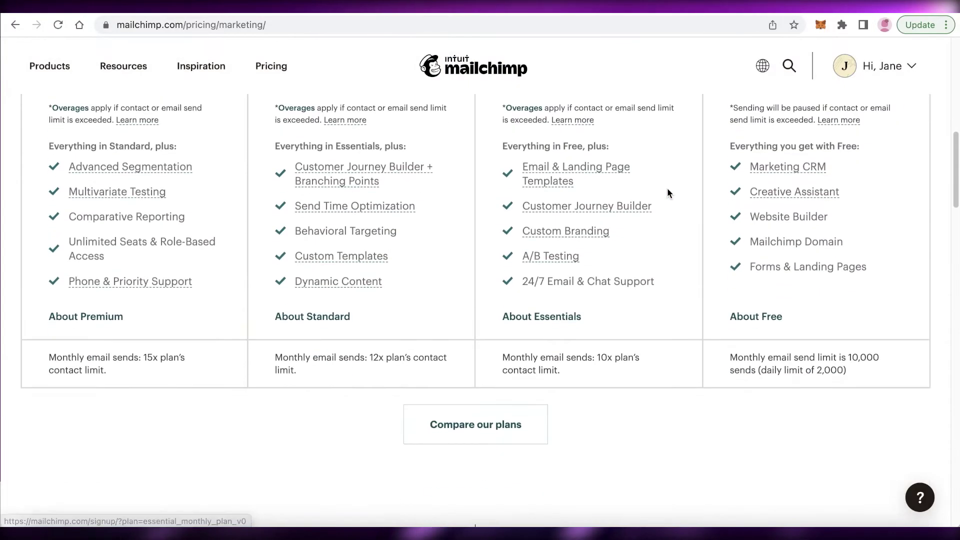
scroll(666, 193, up, 6)
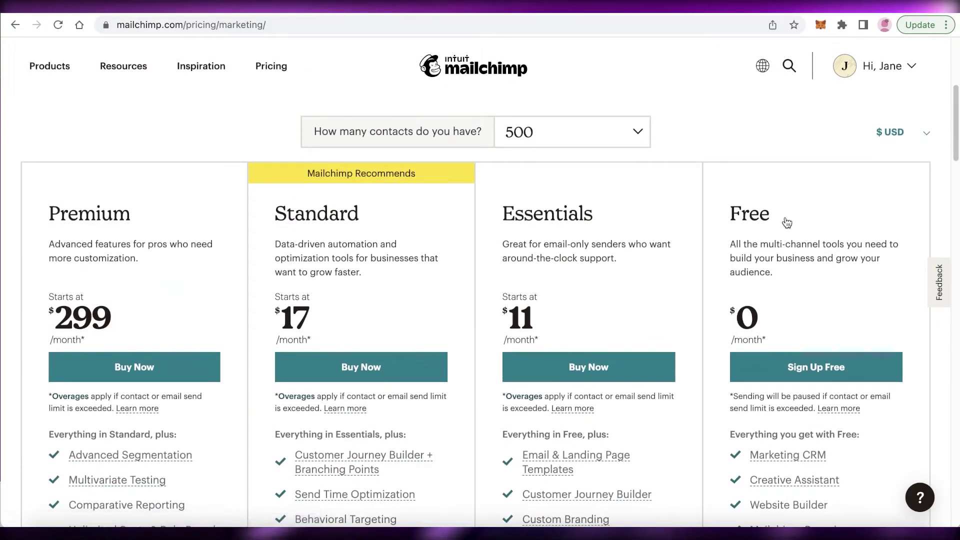
click(610, 134)
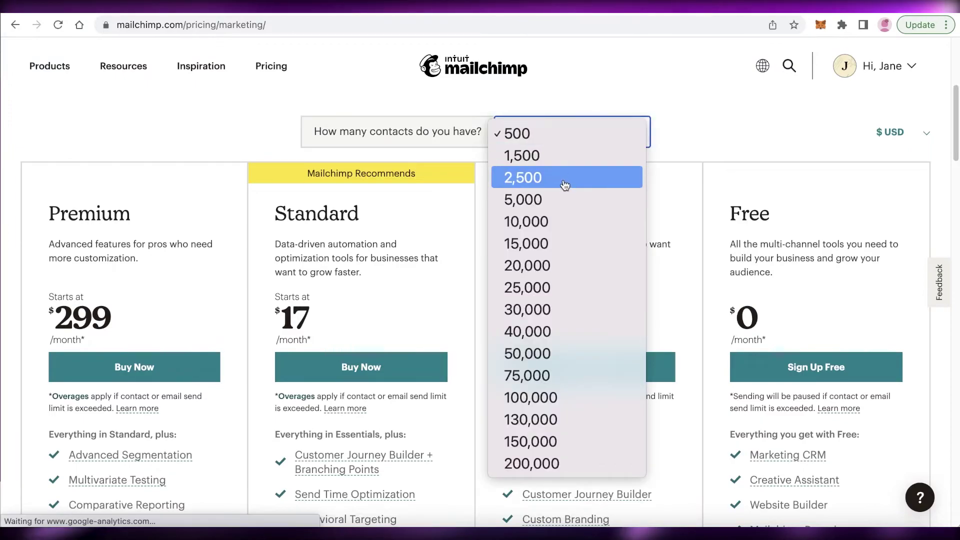
click(559, 156)
click(562, 148)
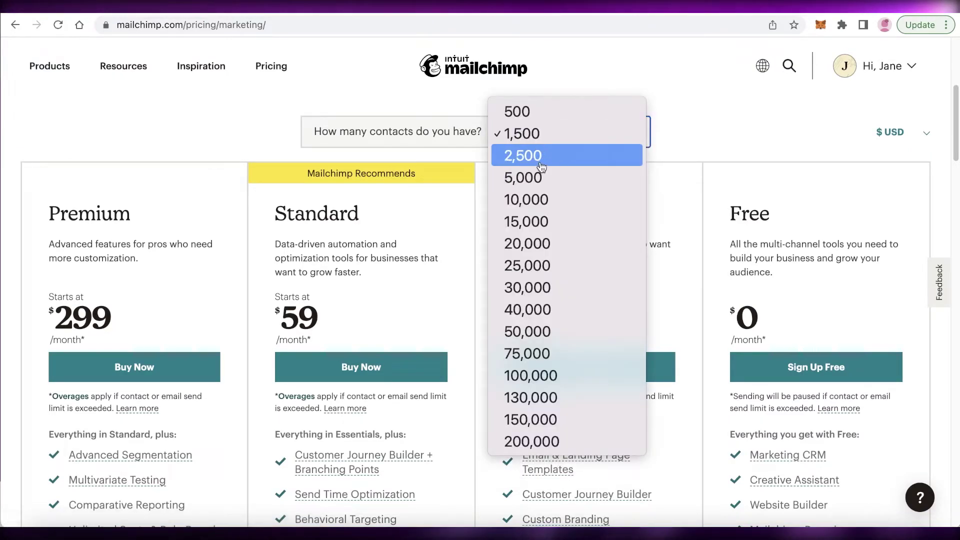
click(560, 156)
scroll(568, 268, up, 3)
scroll(568, 269, down, 5)
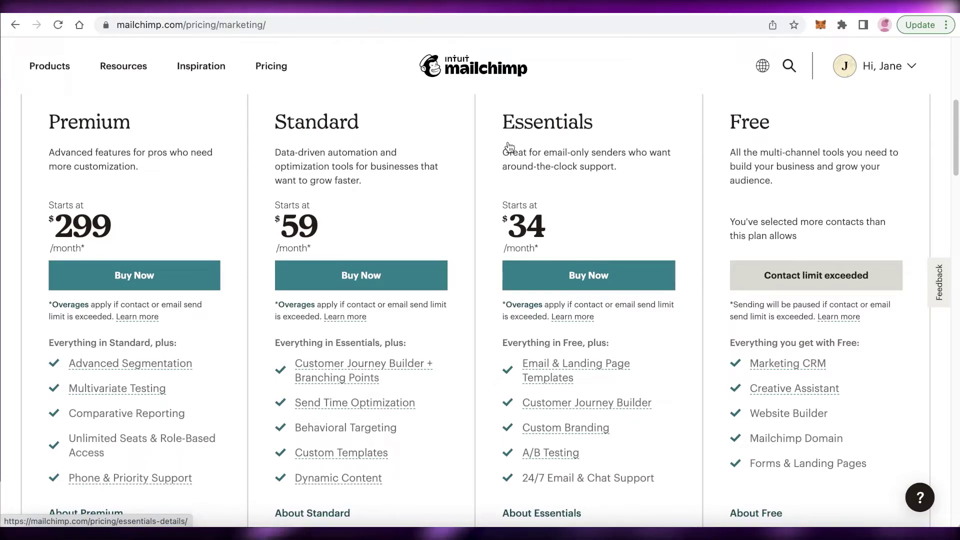
scroll(508, 146, down, 3)
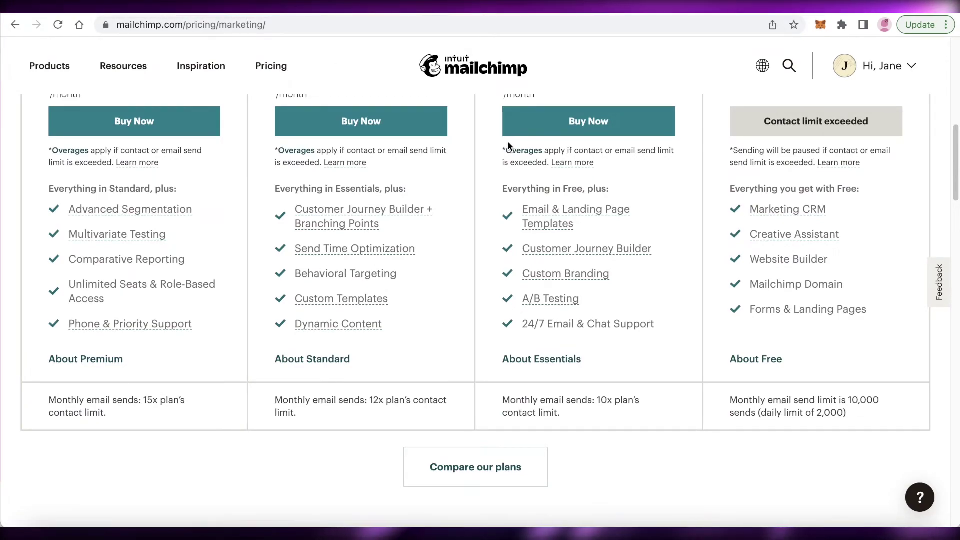
scroll(508, 142, up, 3)
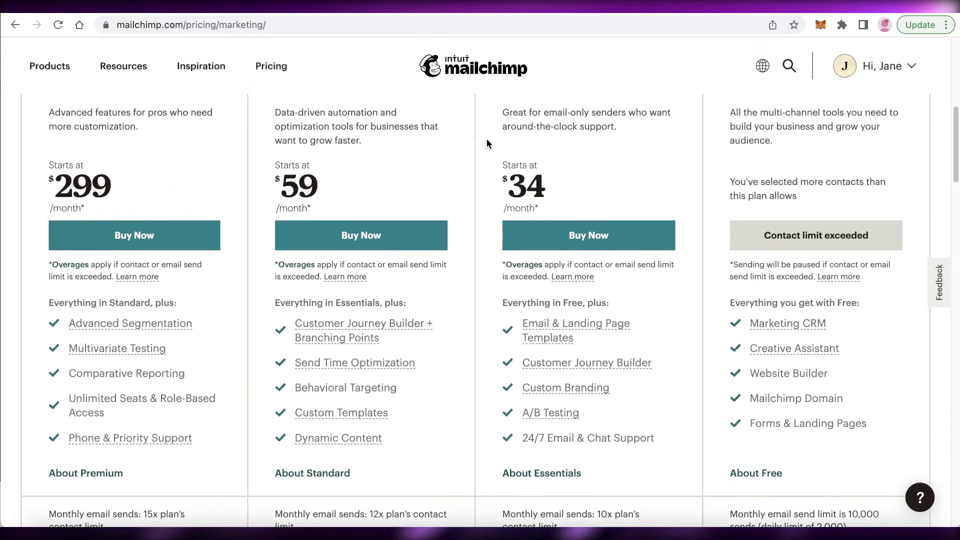
scroll(591, 175, up, 1)
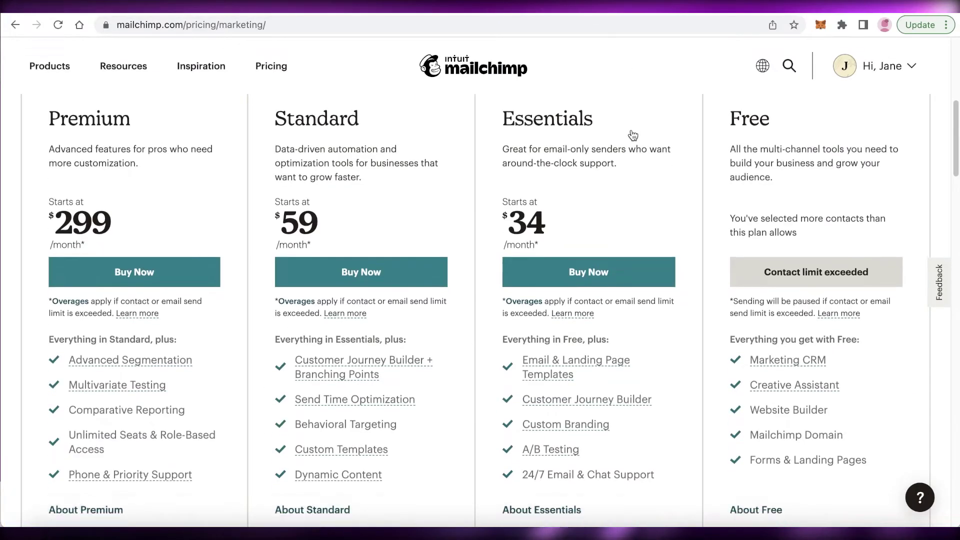
scroll(627, 150, up, 1)
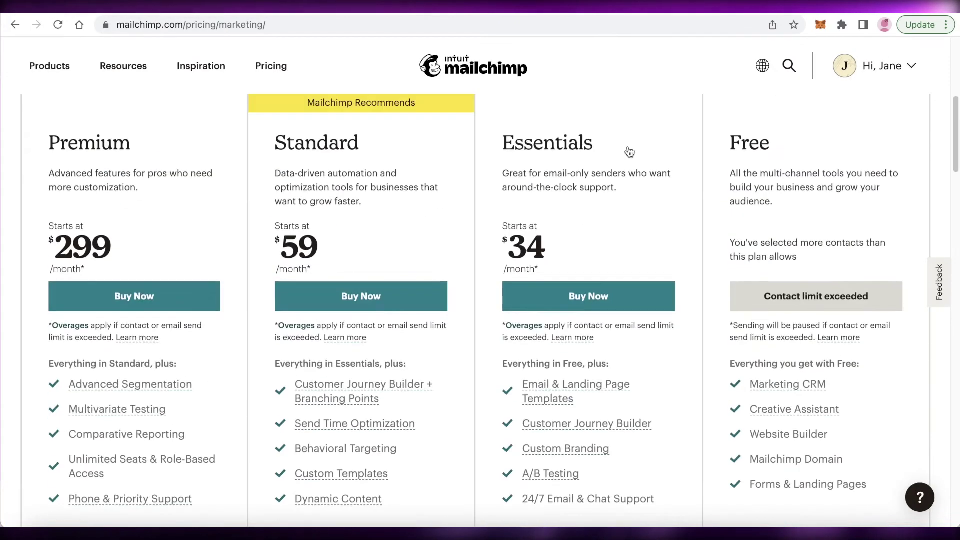
scroll(601, 189, up, 1)
click(519, 121)
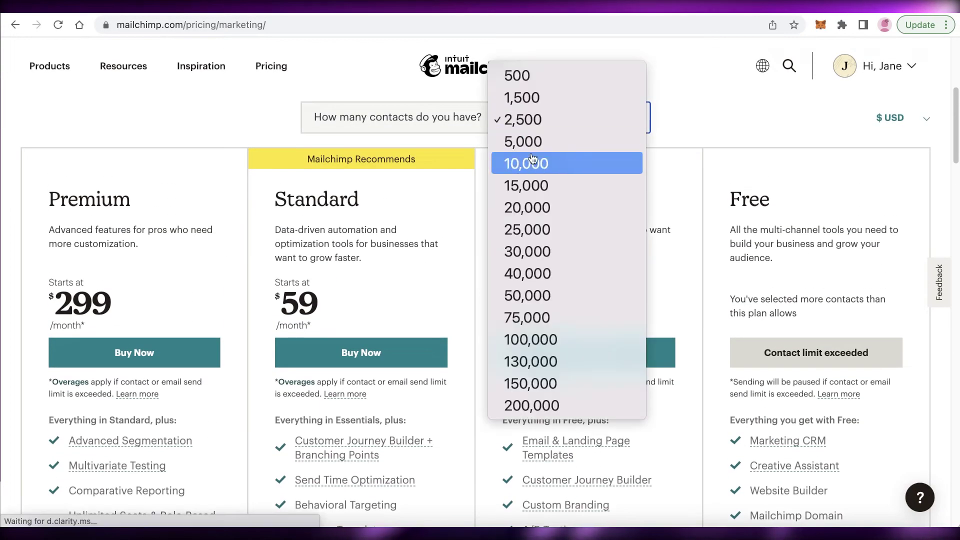
click(515, 98)
scroll(715, 220, down, 5)
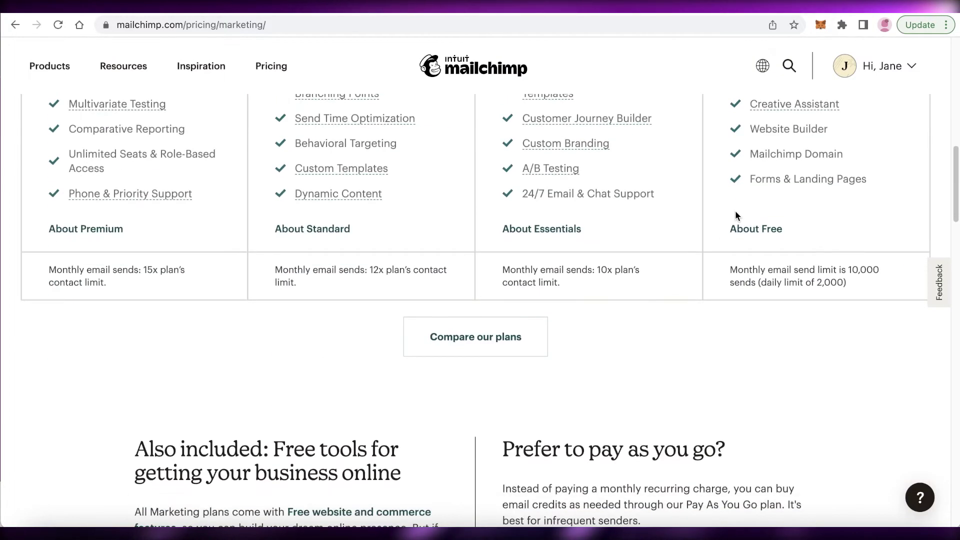
scroll(735, 211, up, 5)
scroll(768, 224, down, 1)
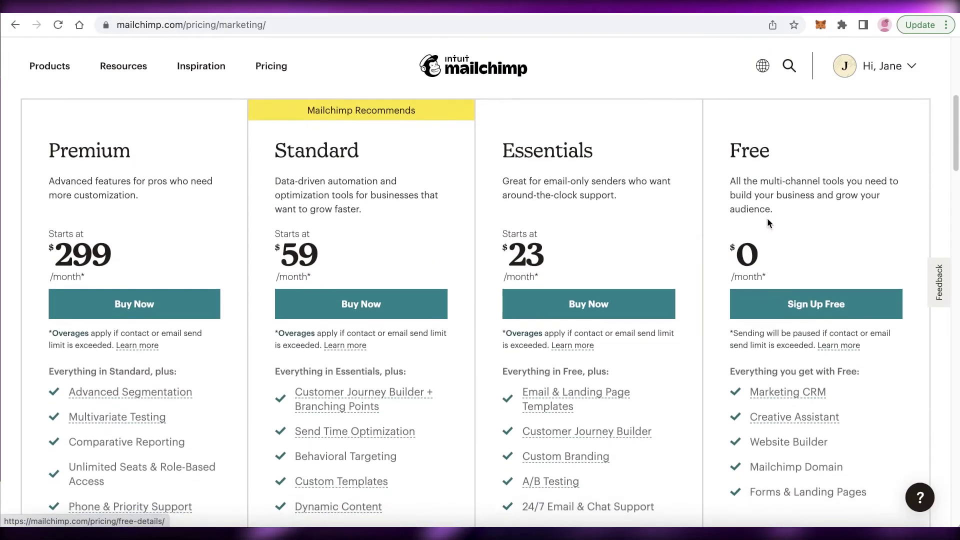
scroll(769, 224, up, 1)
scroll(768, 224, down, 1)
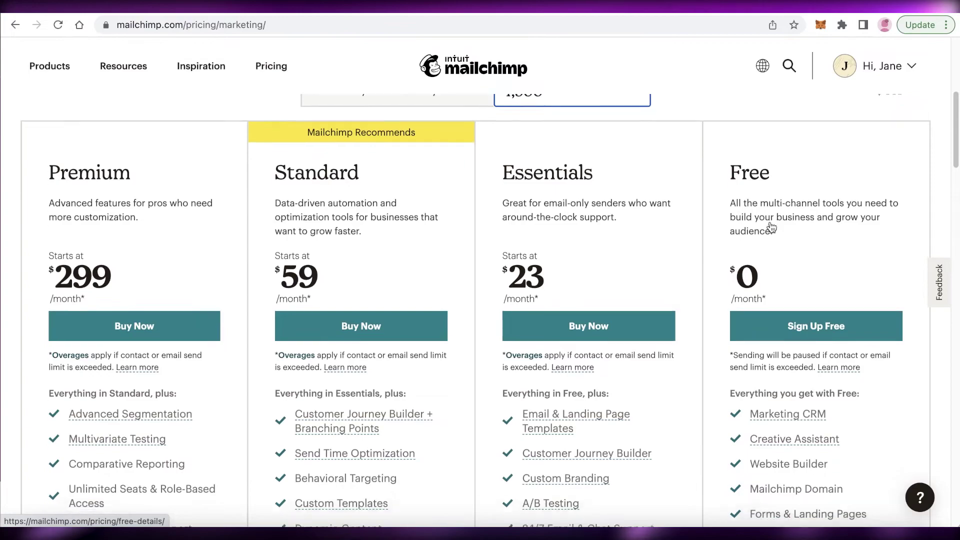
scroll(770, 230, up, 3)
scroll(771, 241, down, 2)
click(600, 147)
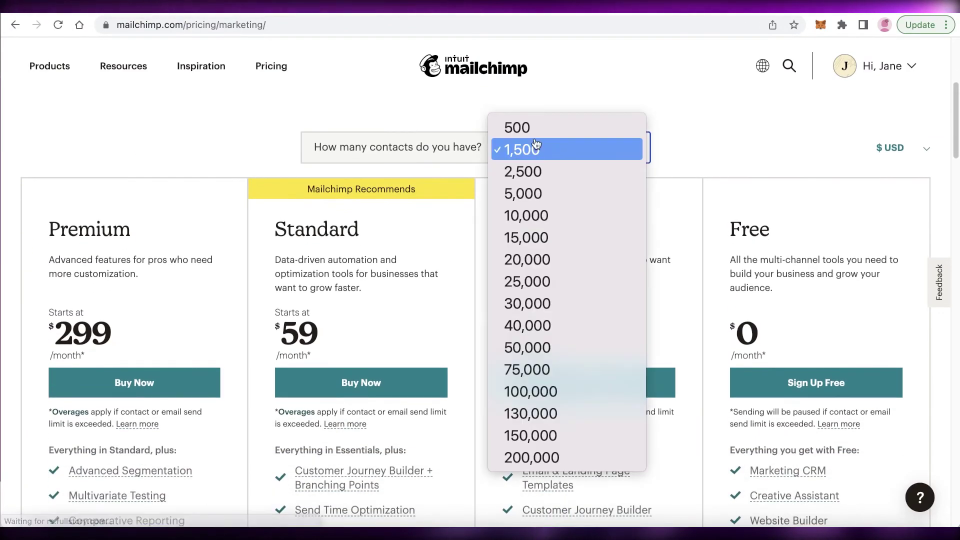
click(533, 173)
click(545, 161)
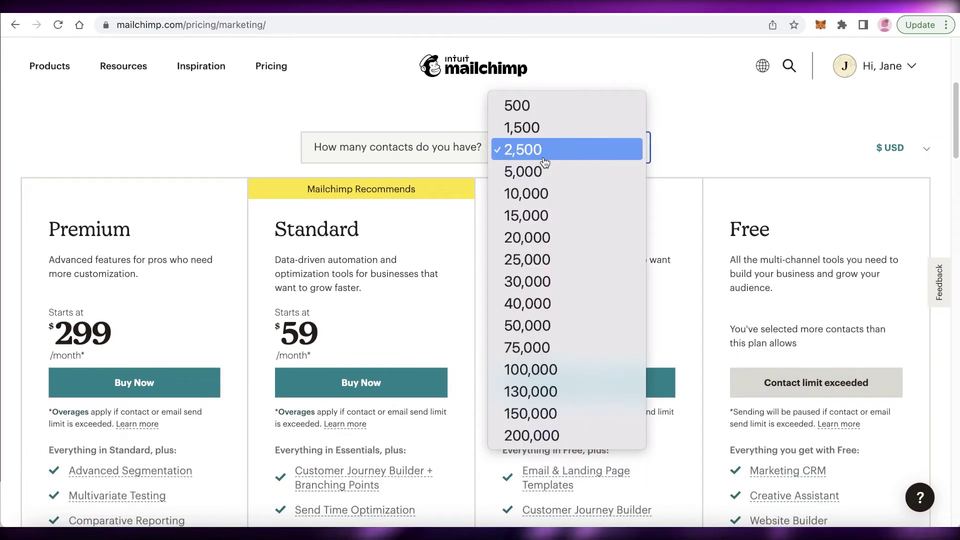
click(544, 159)
scroll(674, 240, down, 6)
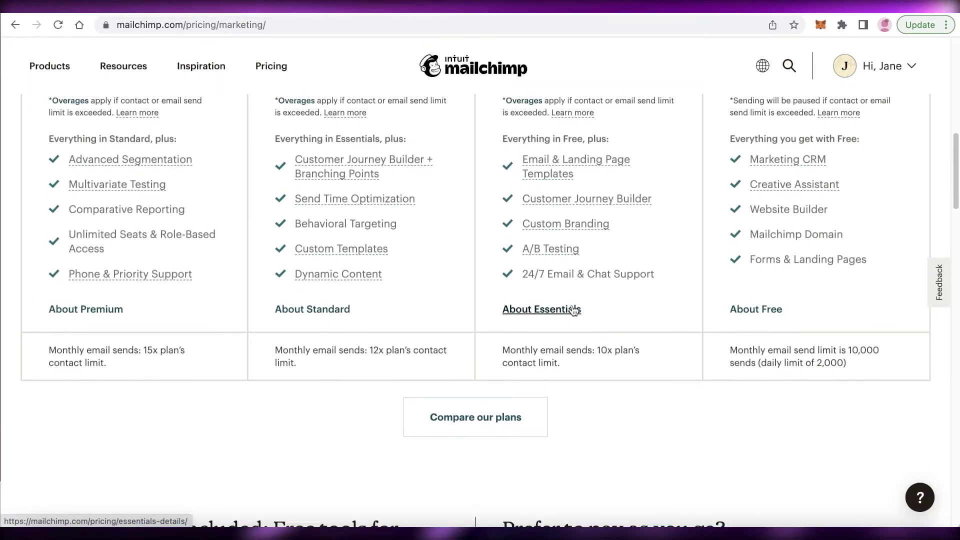
scroll(573, 310, up, 3)
scroll(545, 314, up, 1)
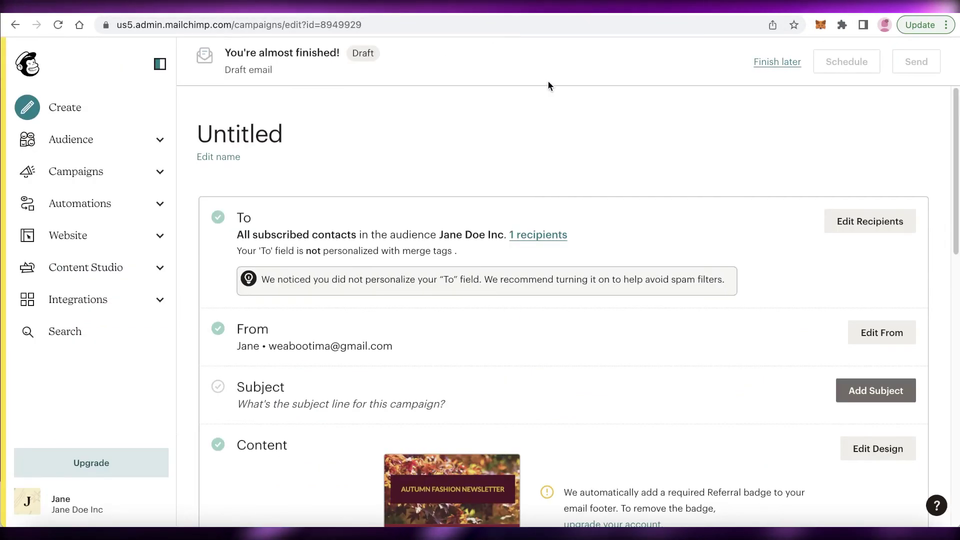
scroll(546, 95, down, 1)
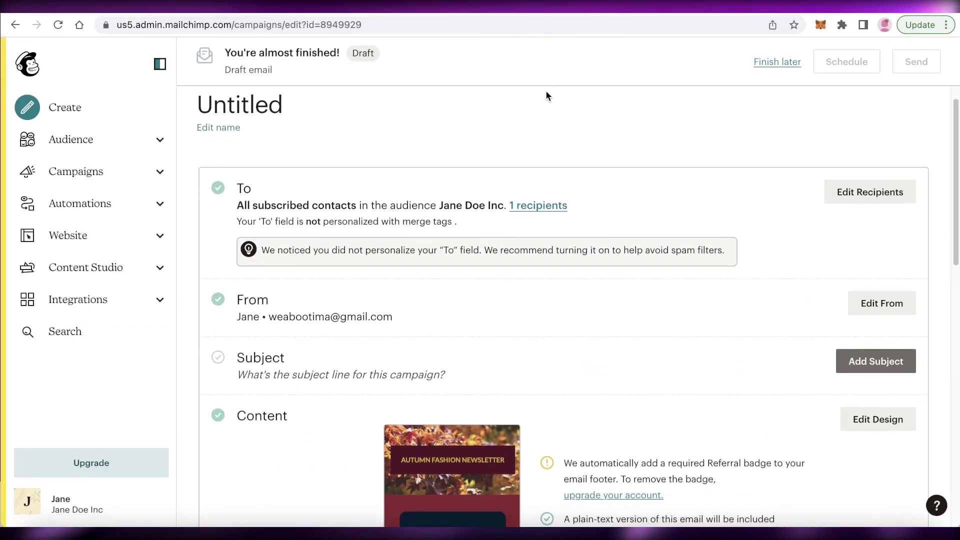